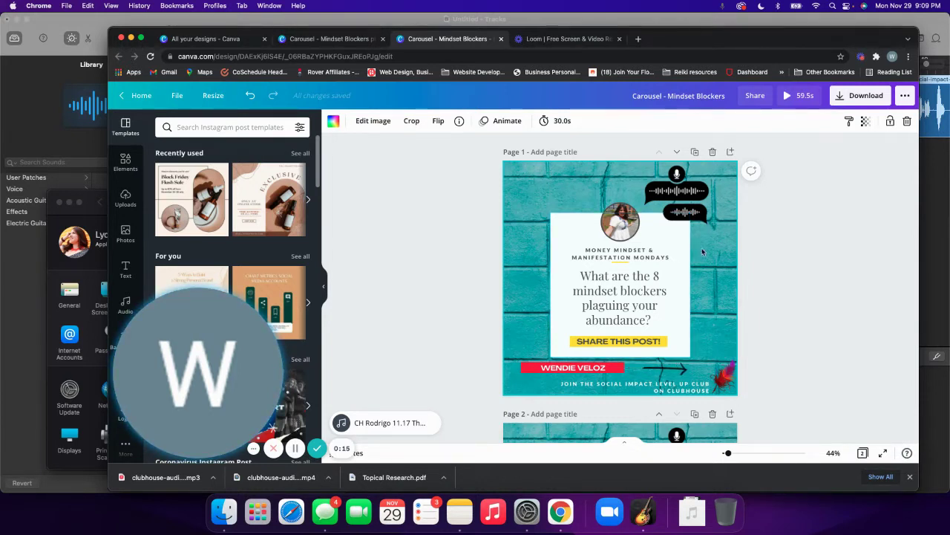
- Deselect the image on the first Canva page and close System Preferences
click(701, 251)
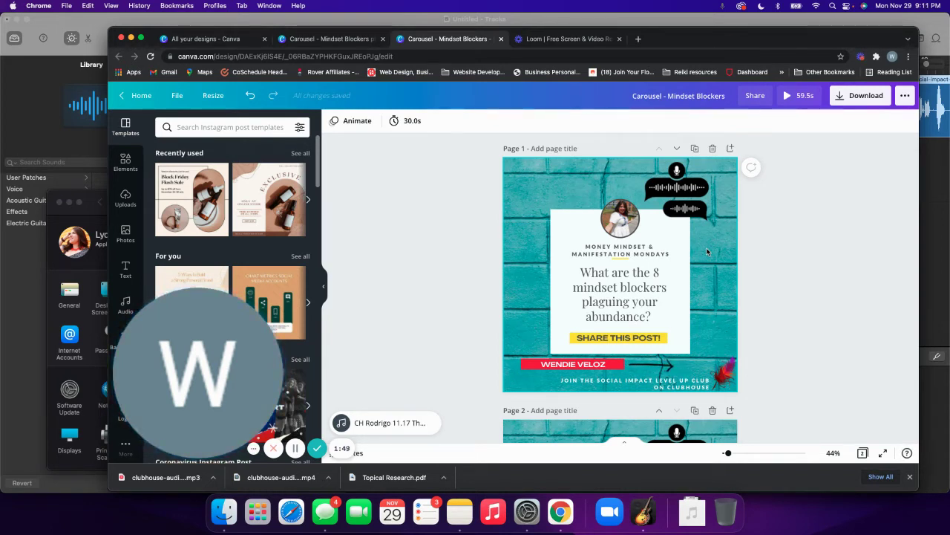
scroll(417, 294, down, 1)
click(82, 194)
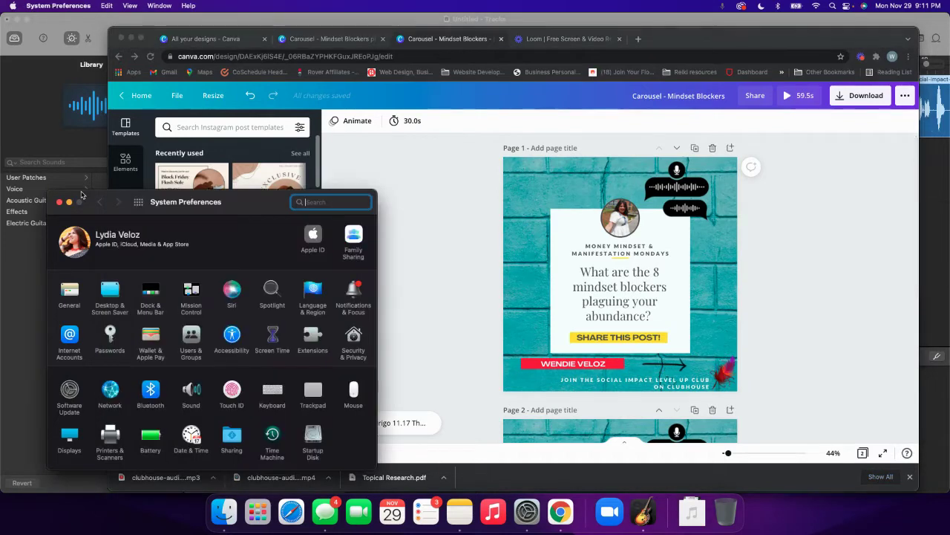
click(59, 201)
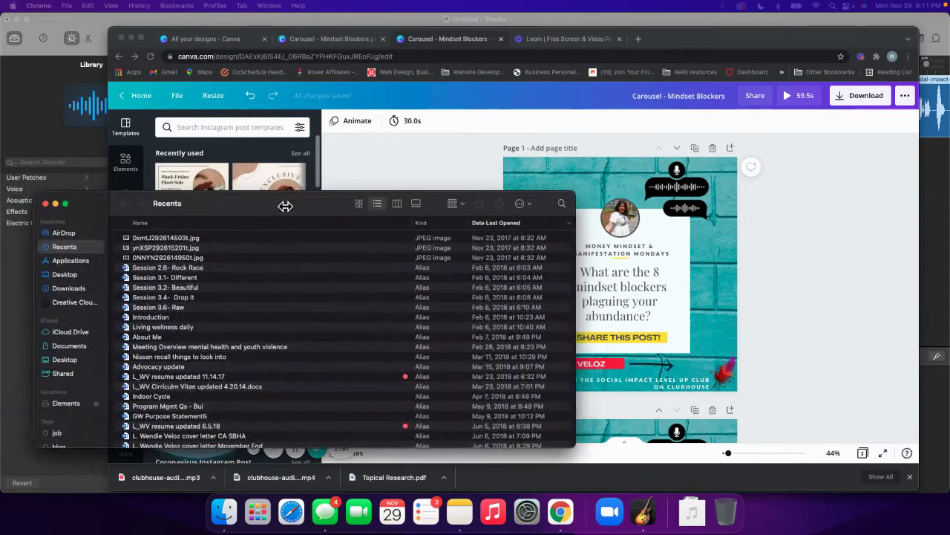
- Show the Downloads folder with the clubhouse MP3 and MP4 in Finder, then return to Canva
click(68, 275)
click(68, 288)
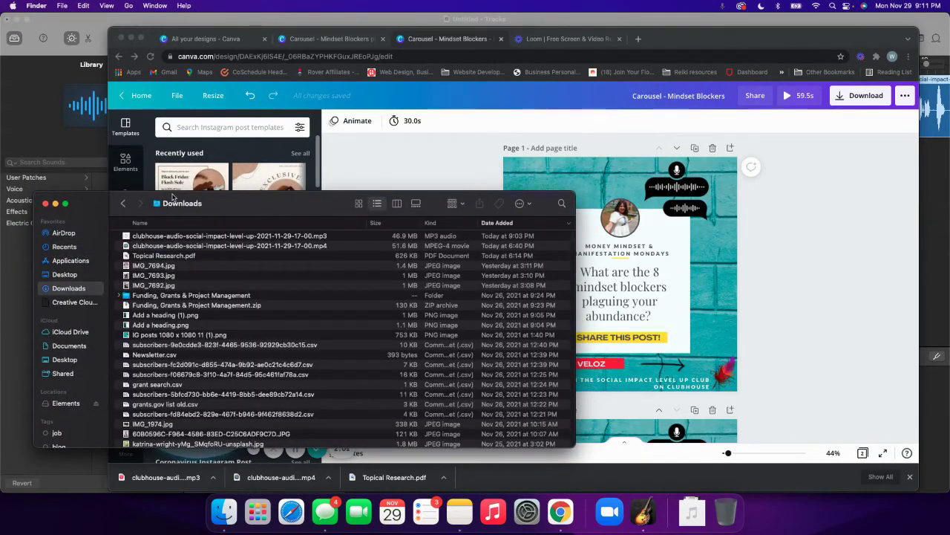
drag(172, 198, 174, 169)
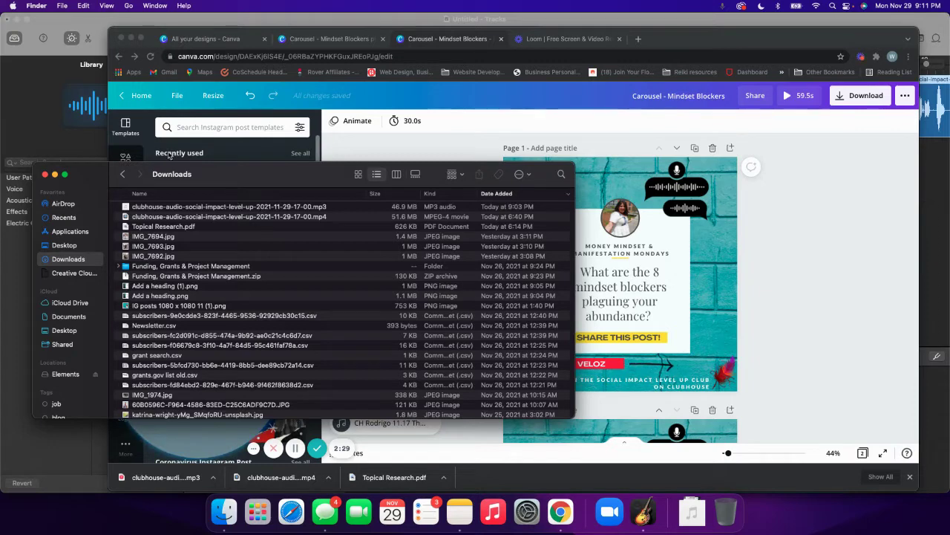
click(349, 143)
- Drag the 0:59 'The Gift' uploaded audio onto the carousel and stop its preview
click(124, 197)
click(285, 200)
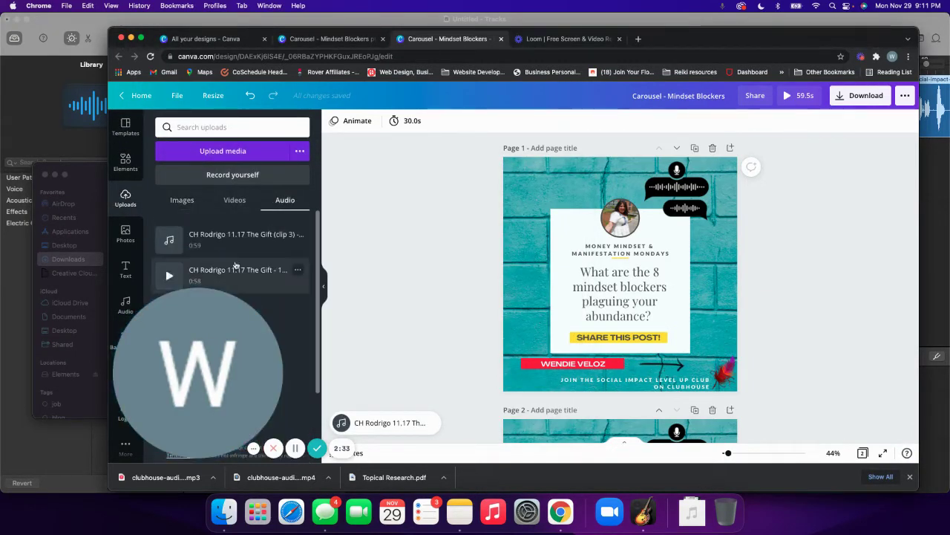
mouse_move(236, 245)
drag(237, 245, 397, 354)
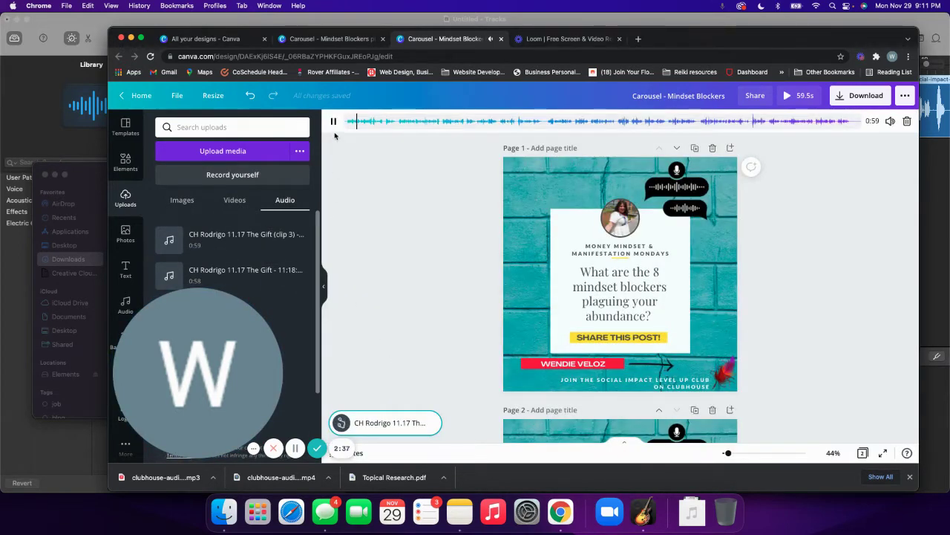
click(333, 122)
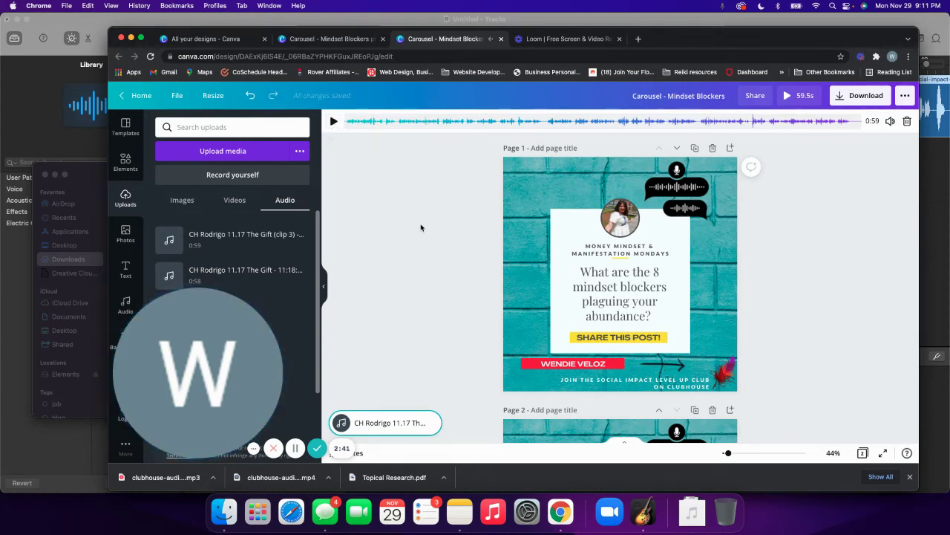
scroll(421, 228, down, 5)
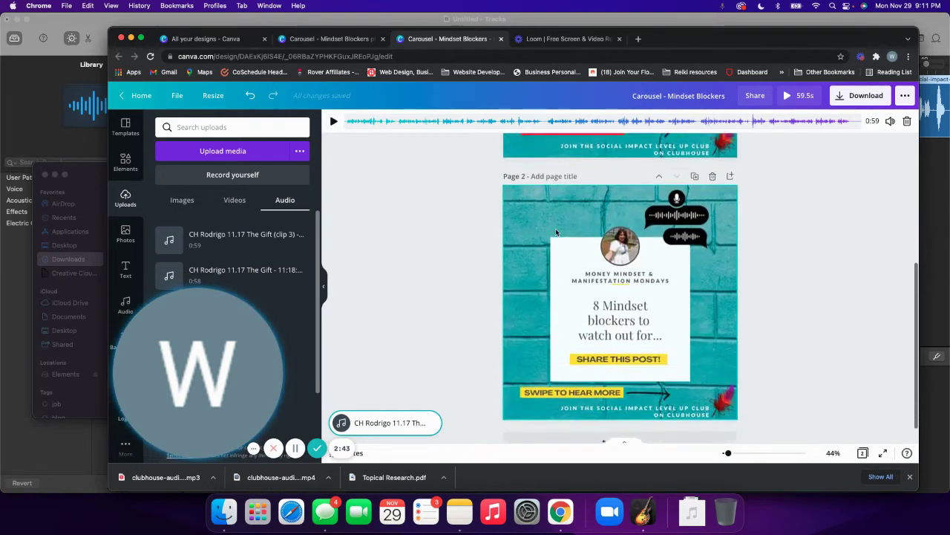
scroll(556, 233, up, 5)
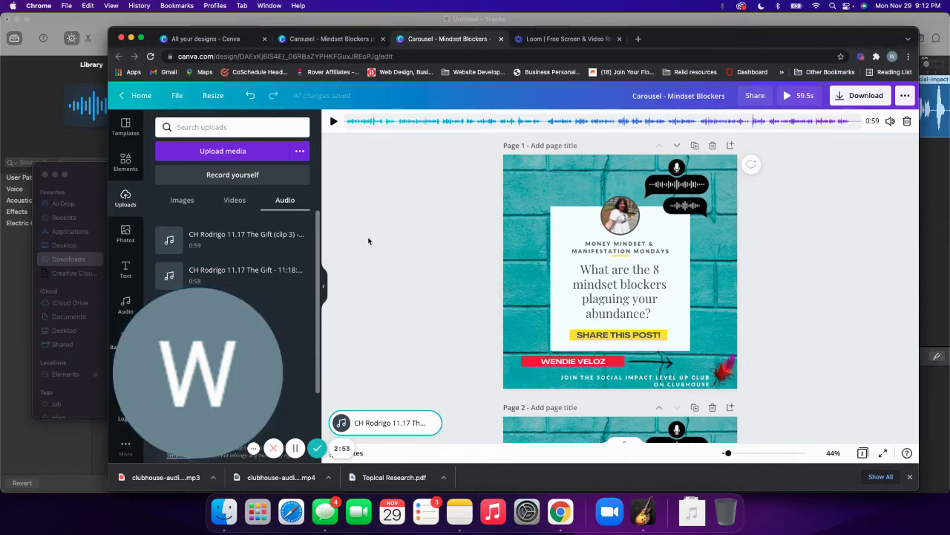
scroll(369, 240, down, 1)
scroll(368, 241, up, 1)
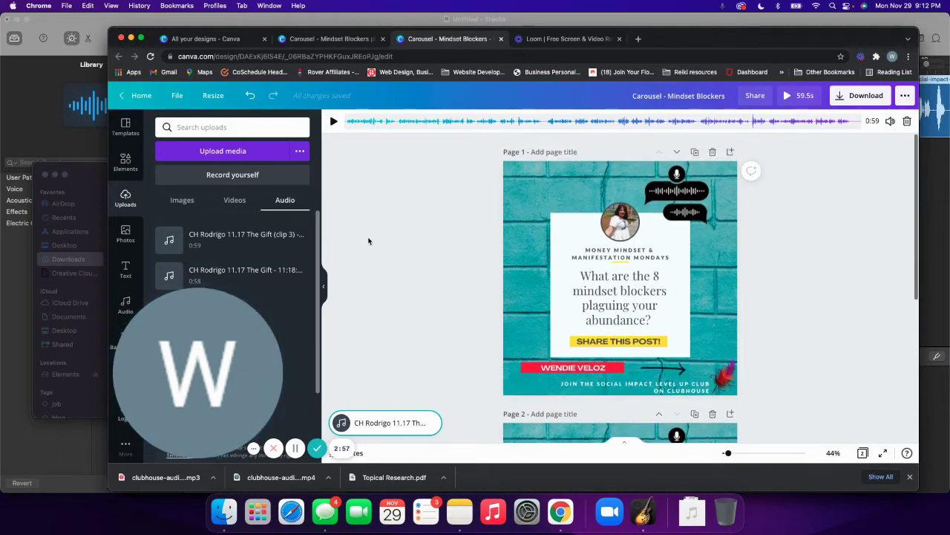
- Minimize Chrome and bring up GarageBand with the clubhouse-audio-social-impact-level-up recording loaded
click(131, 39)
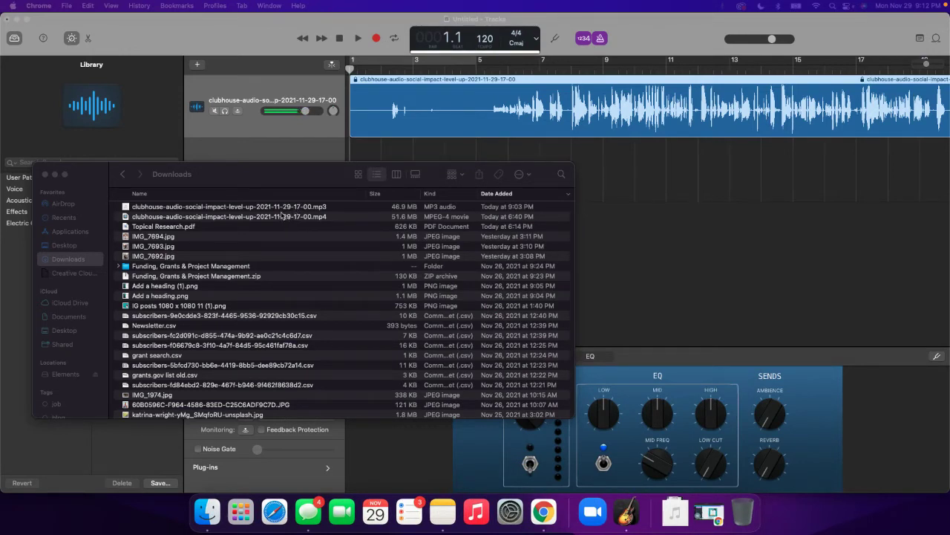
drag(283, 221, 319, 220)
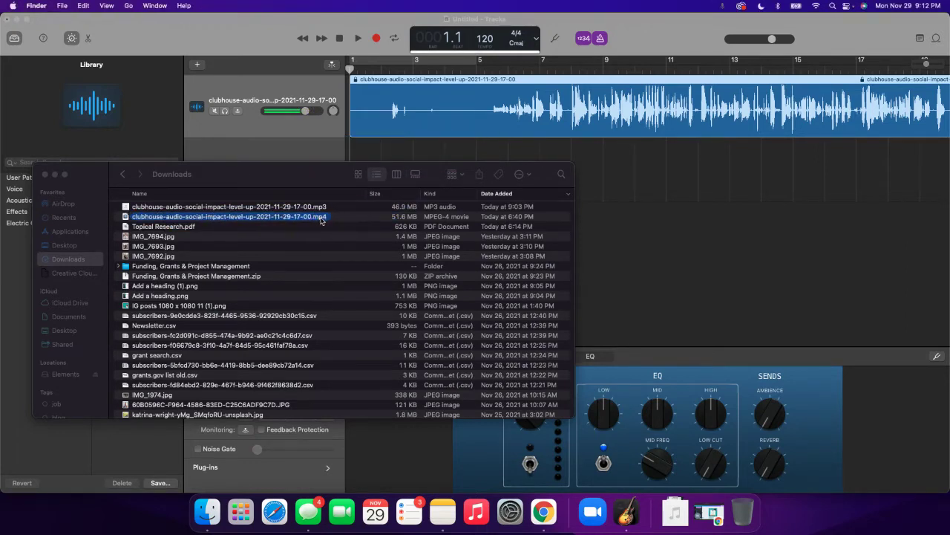
click(669, 165)
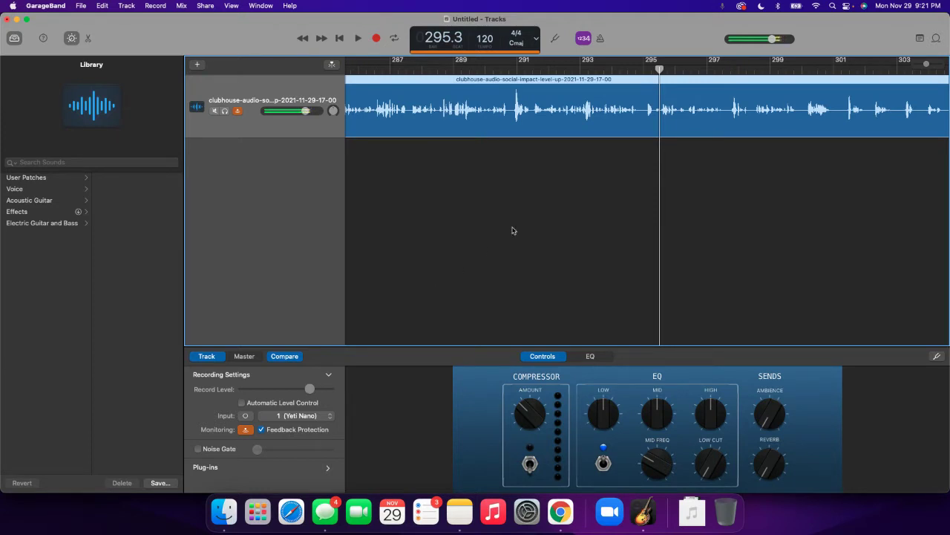
mouse_move(660, 70)
mouse_down()
mouse_move(613, 70)
mouse_move(659, 70)
mouse_up()
scroll(664, 132, right, 3)
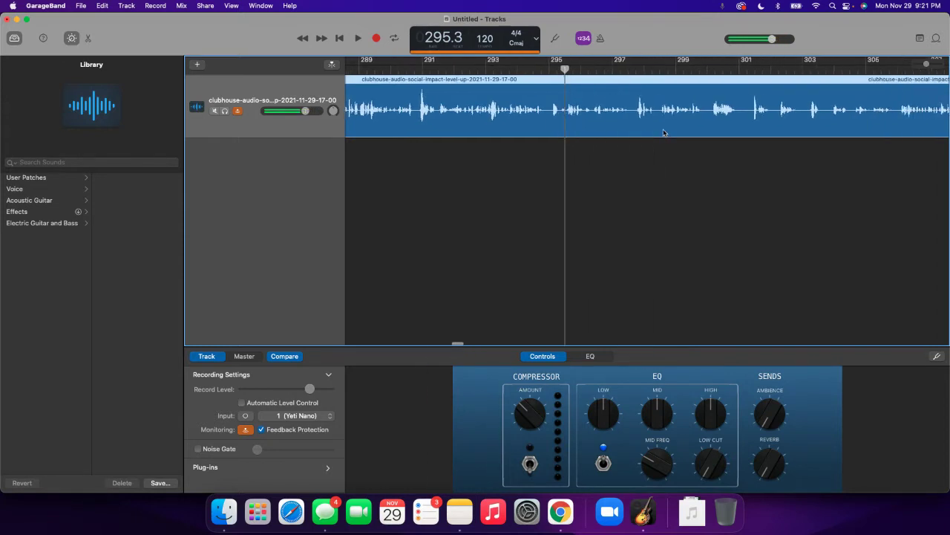
scroll(579, 108, right, 3)
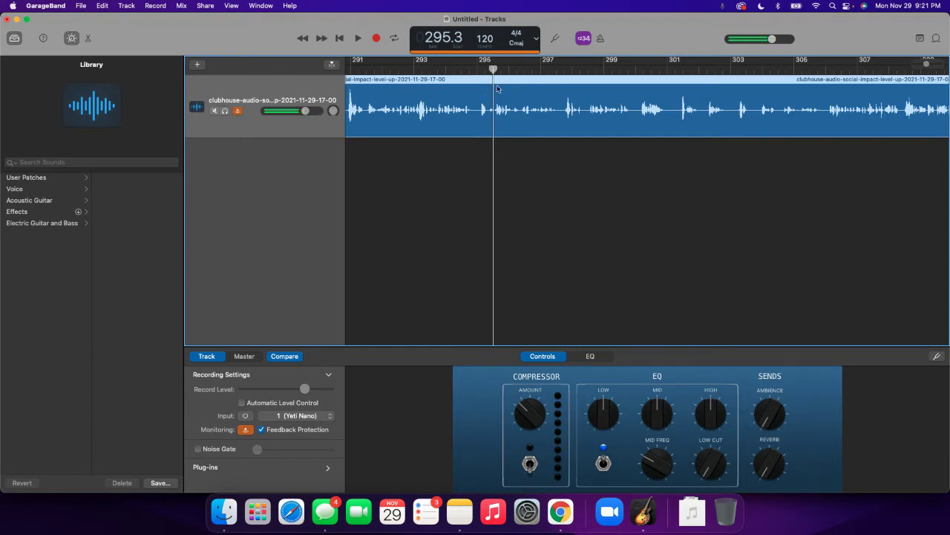
- Split the recording at bar 295.3, select the first region, and move the playhead to bar 299.1
click(100, 7)
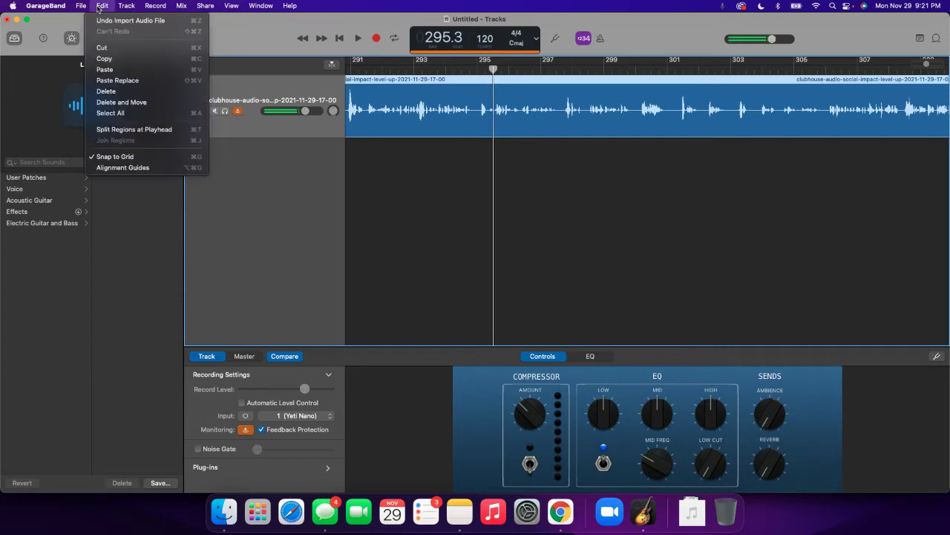
click(139, 130)
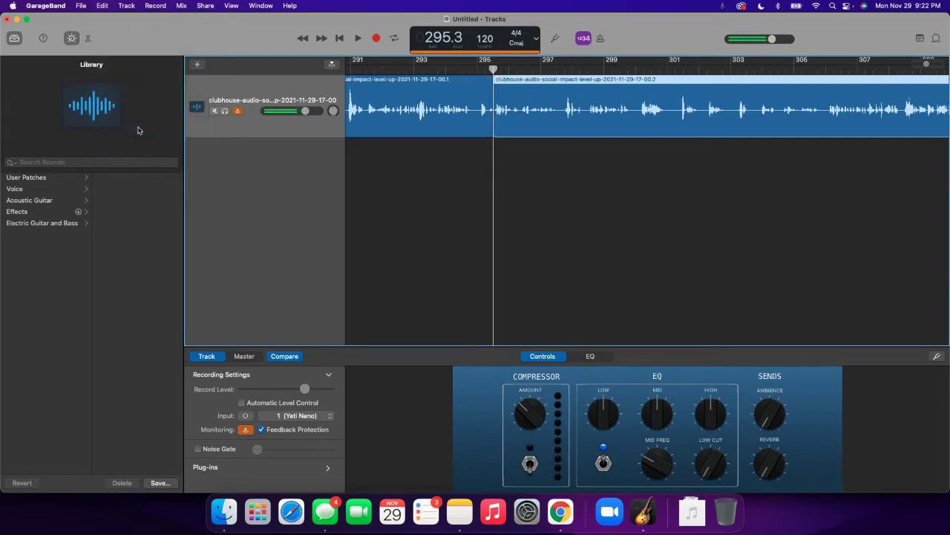
click(356, 117)
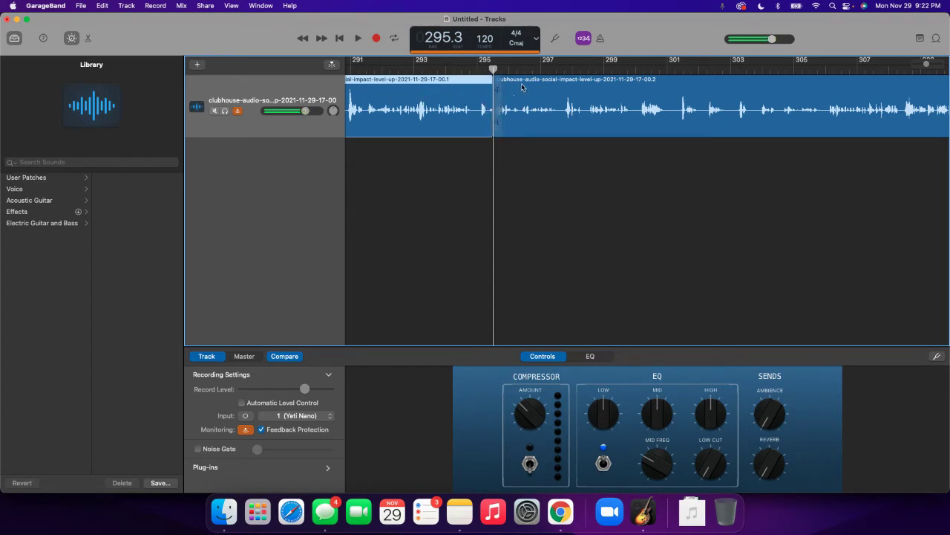
drag(495, 68, 590, 68)
scroll(592, 71, right, 3)
scroll(592, 71, right, 2)
- Play from bar 299 to find the cut point, then split the region at bar 305.4
drag(420, 68, 432, 69)
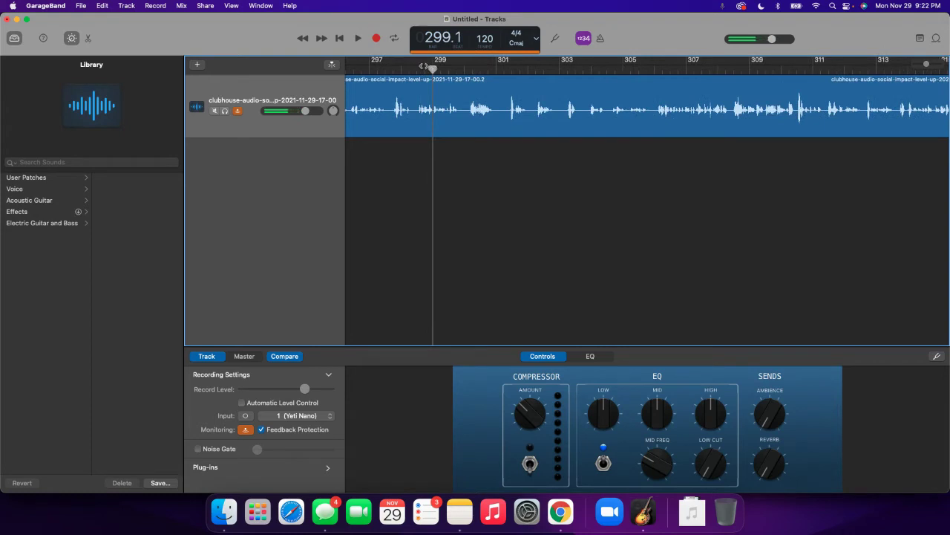
click(358, 39)
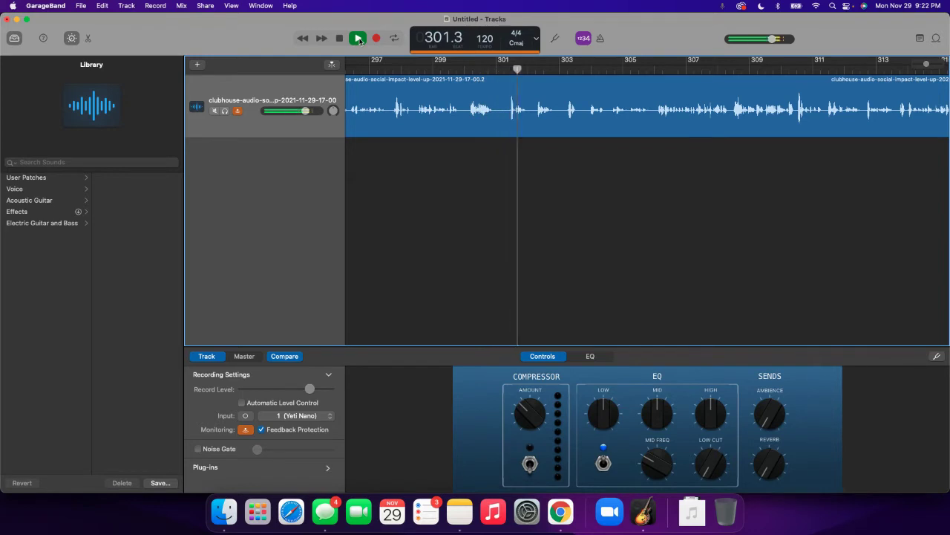
key(period)
key(period)
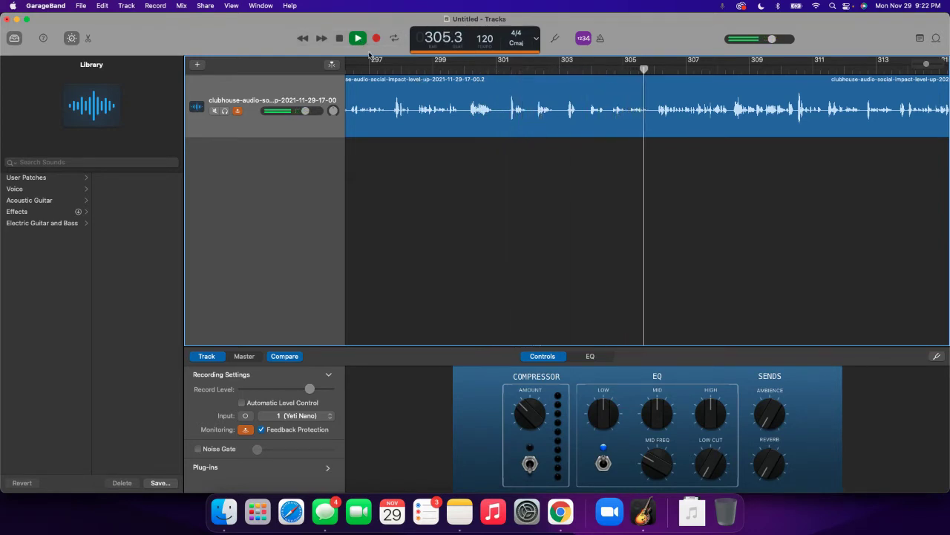
key(space)
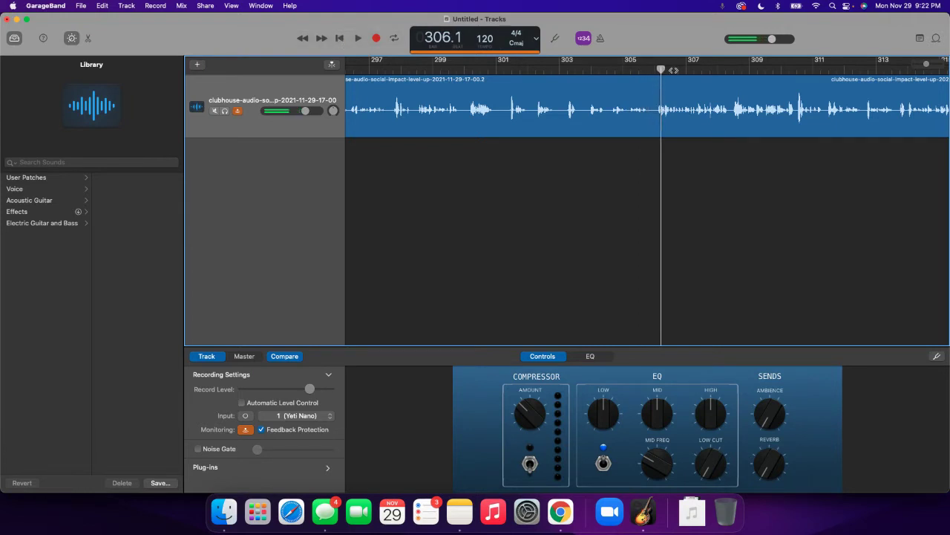
drag(662, 69, 647, 69)
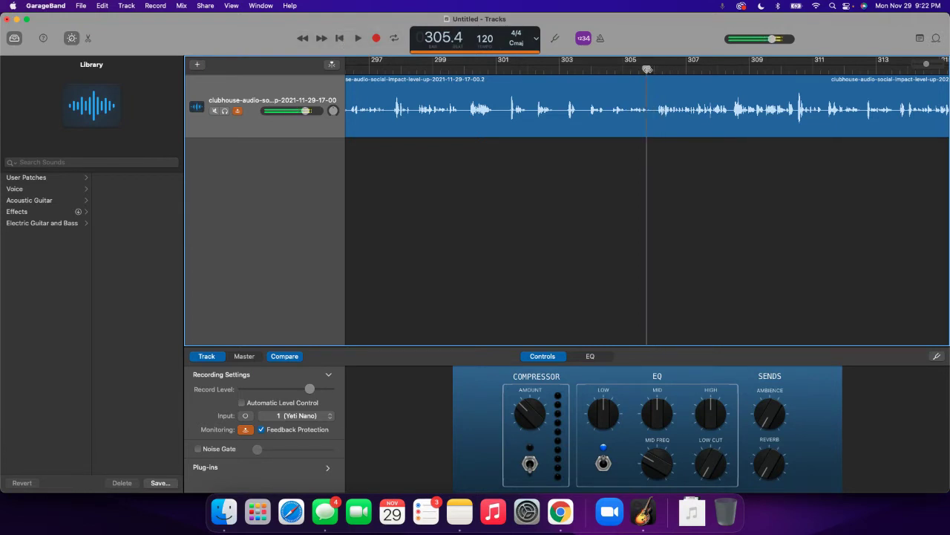
click(147, 8)
mouse_move(108, 8)
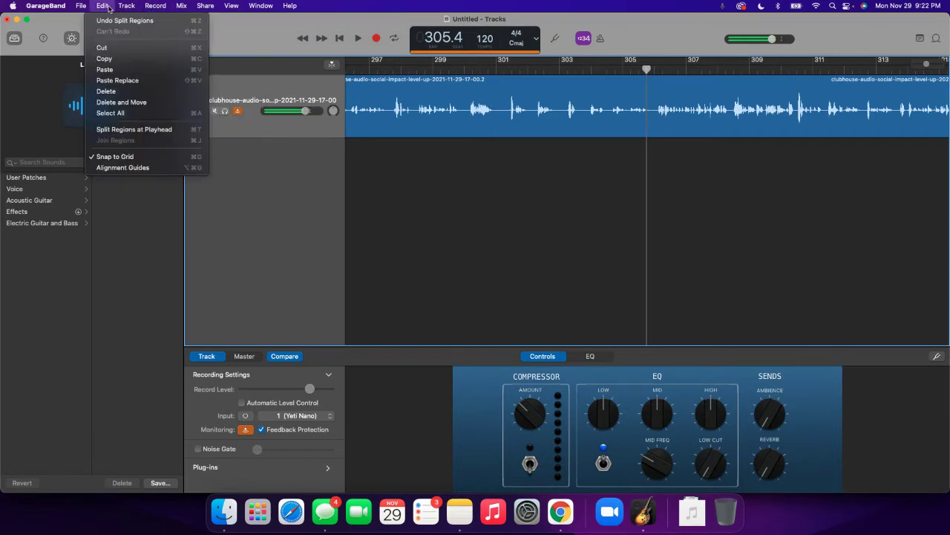
click(126, 130)
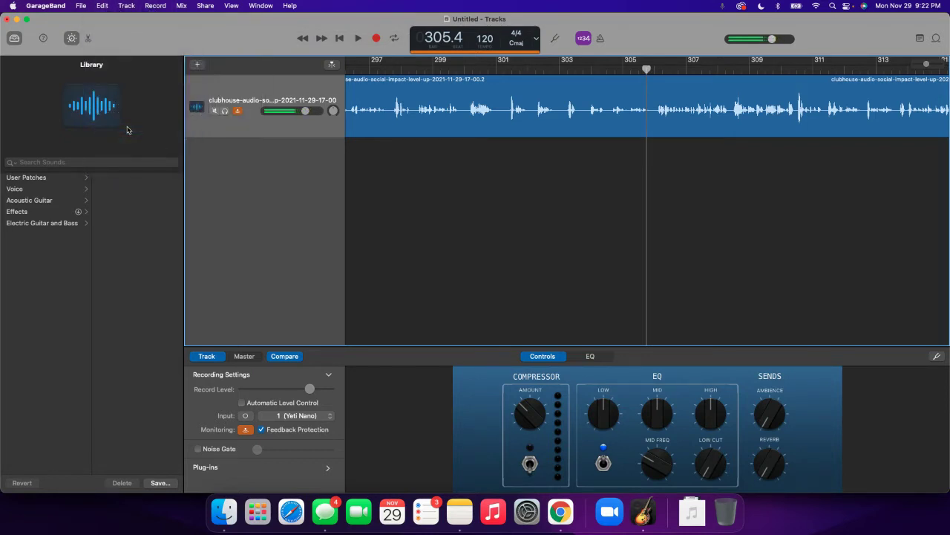
- Preview and split the second region again near bar 306, then return the playhead to bar 295
scroll(445, 173, left, 5)
scroll(445, 170, right, 1)
click(553, 111)
scroll(594, 112, right, 3)
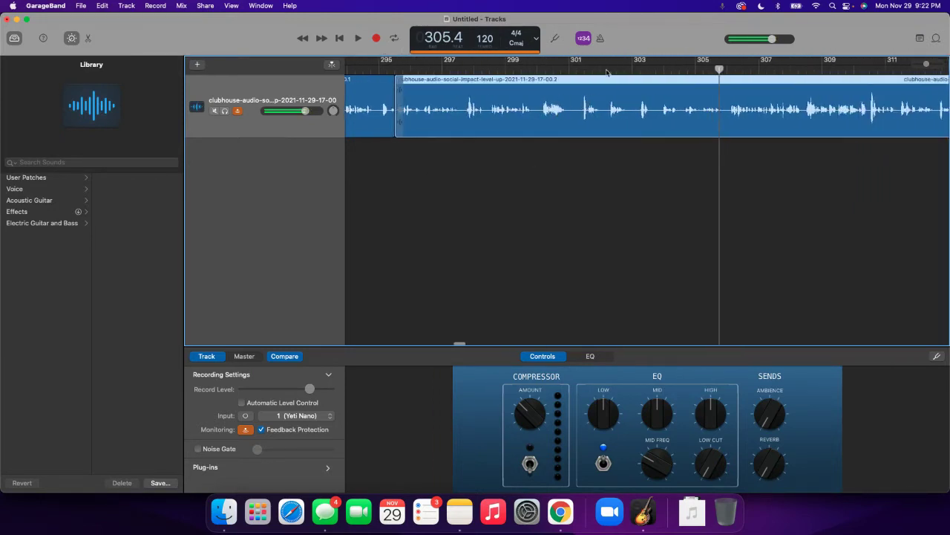
scroll(587, 74, right, 4)
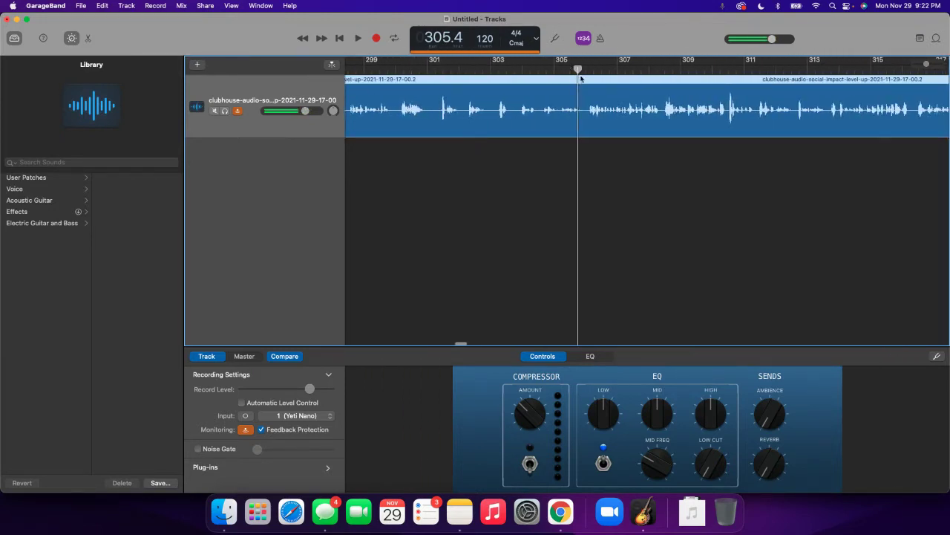
key(space)
key(space)
key(space)
key(space)
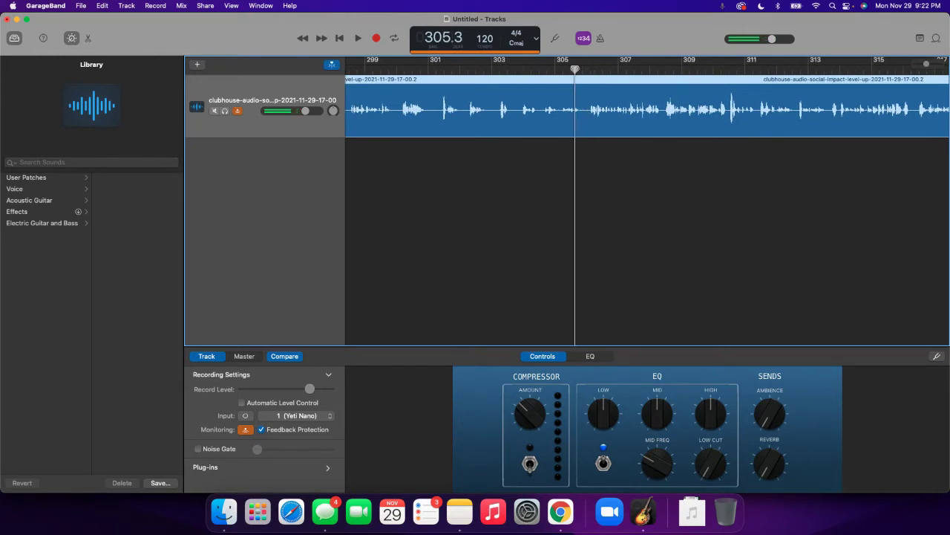
click(101, 5)
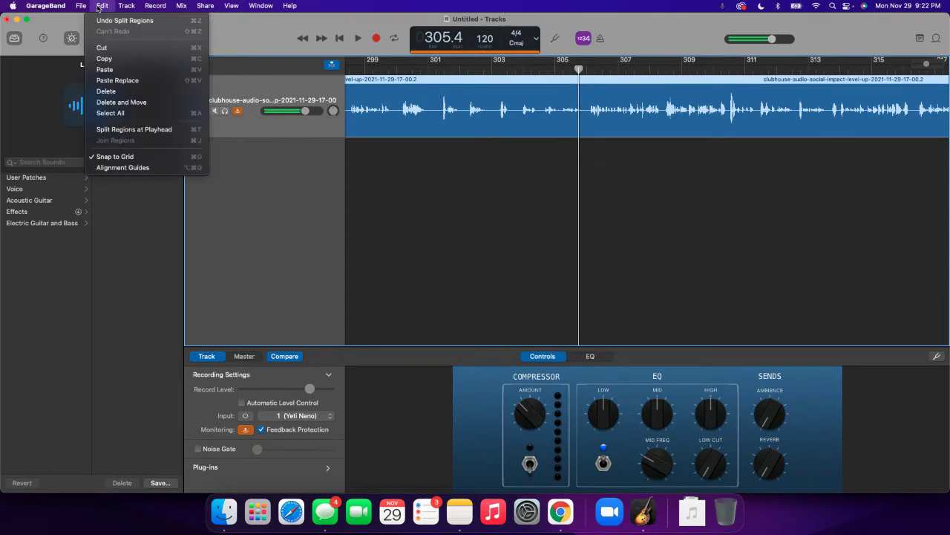
click(107, 130)
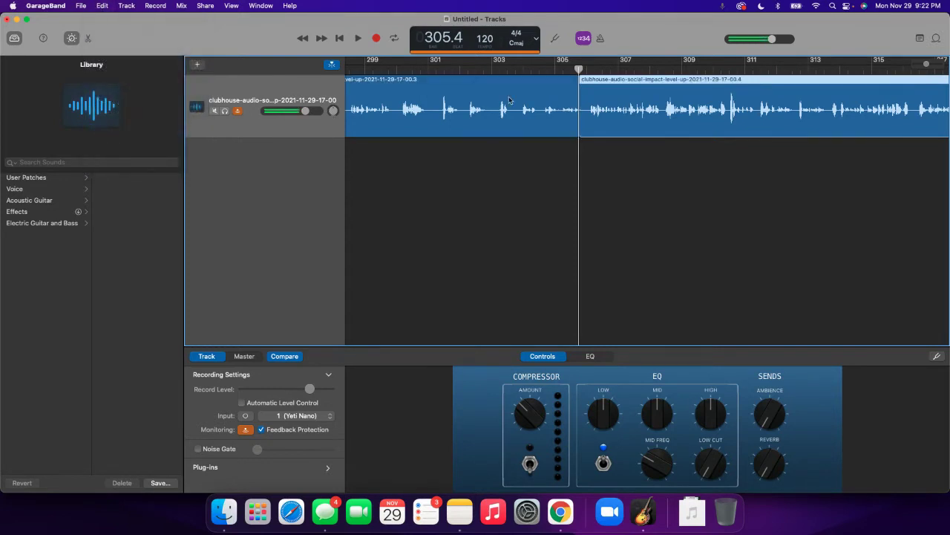
click(612, 143)
click(617, 109)
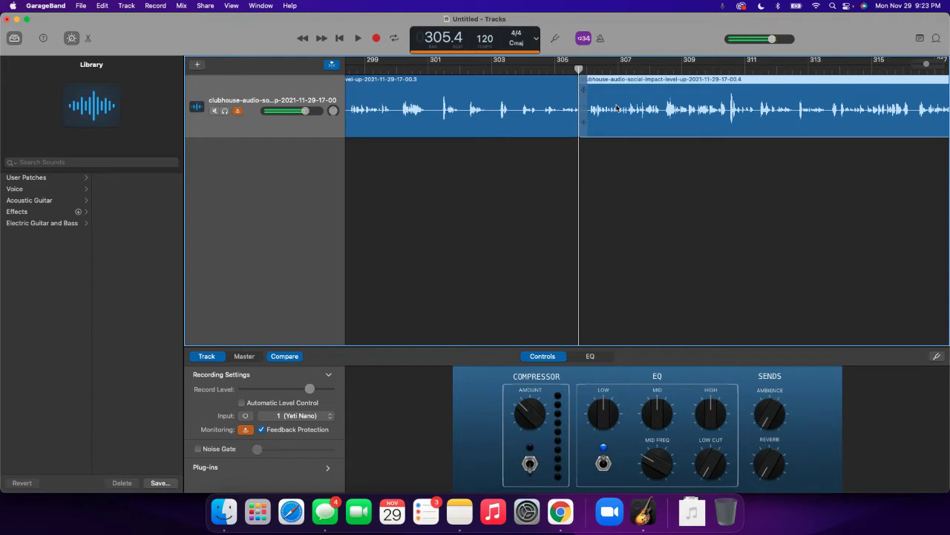
scroll(617, 109, left, 5)
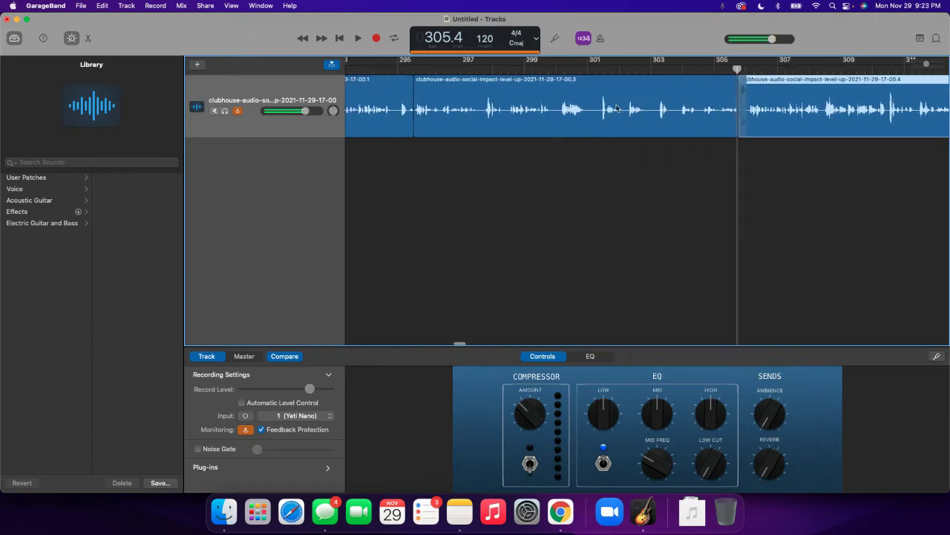
drag(736, 69, 411, 68)
click(357, 38)
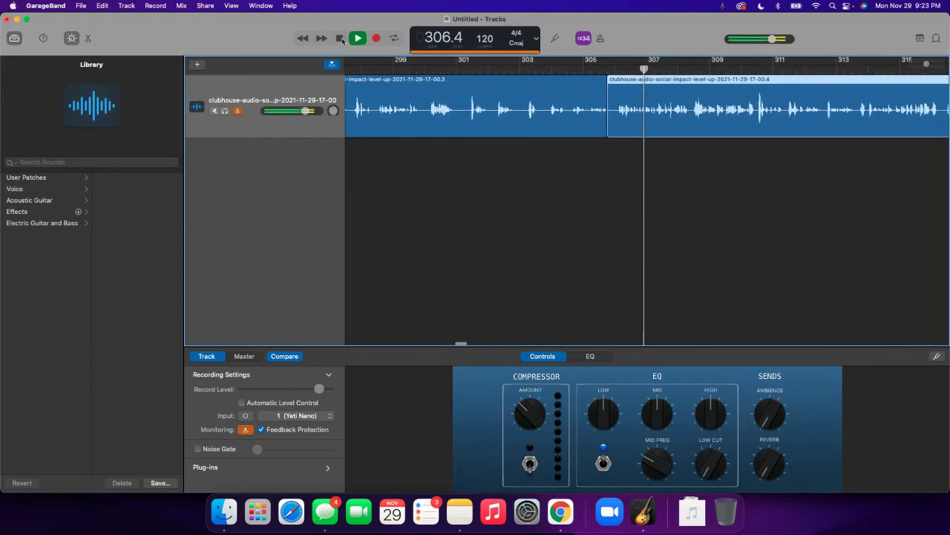
click(341, 39)
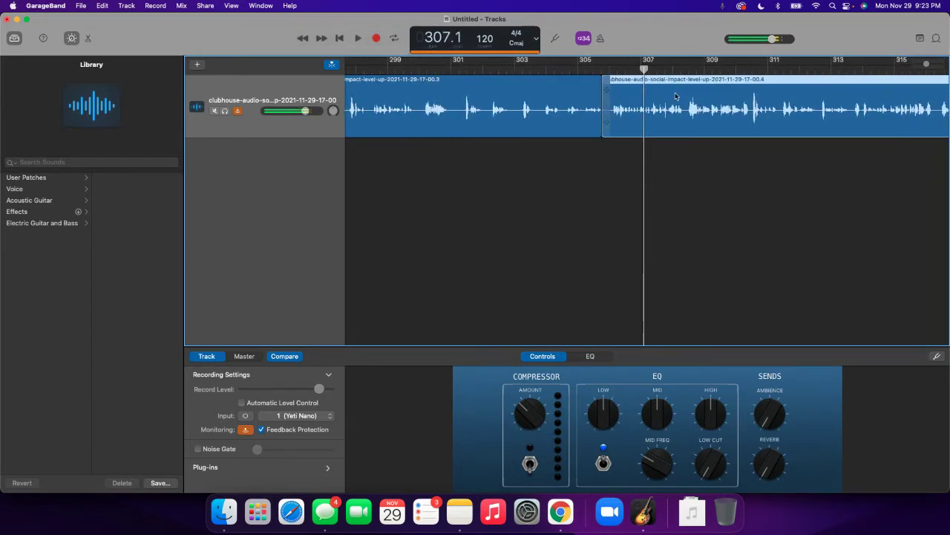
key(Left)
key(Left)
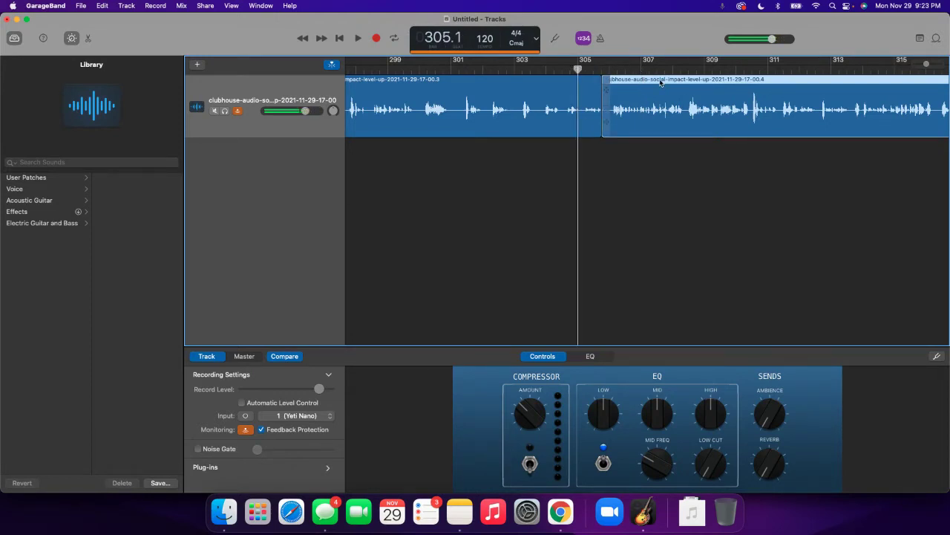
- Delete the 00.4 region after the clip and the 00.1 region before it, then slide 00.3 left
scroll(660, 83, left, 2)
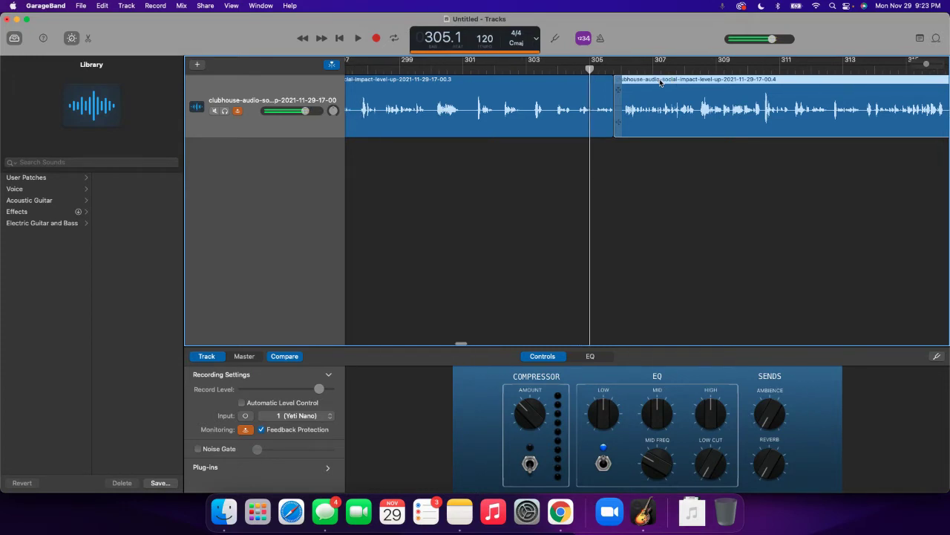
scroll(660, 83, left, 3)
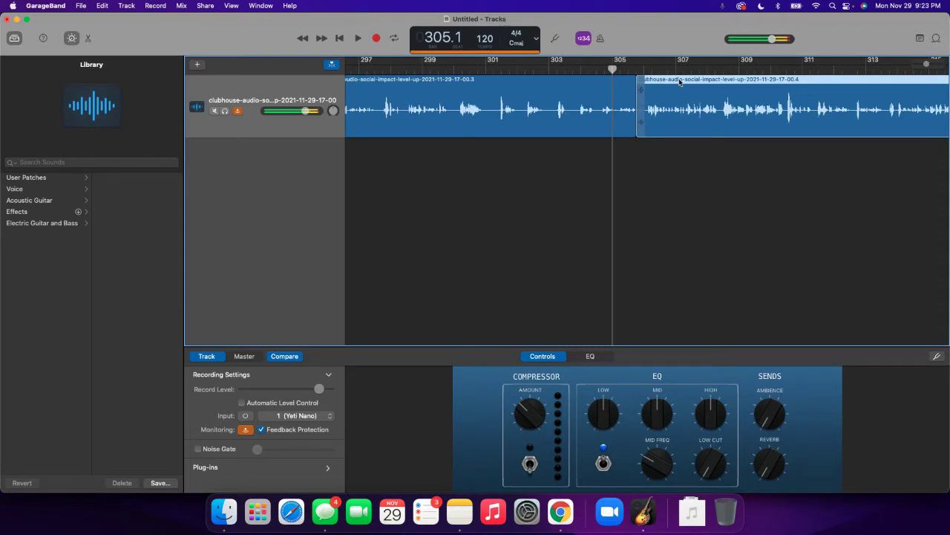
key(Delete)
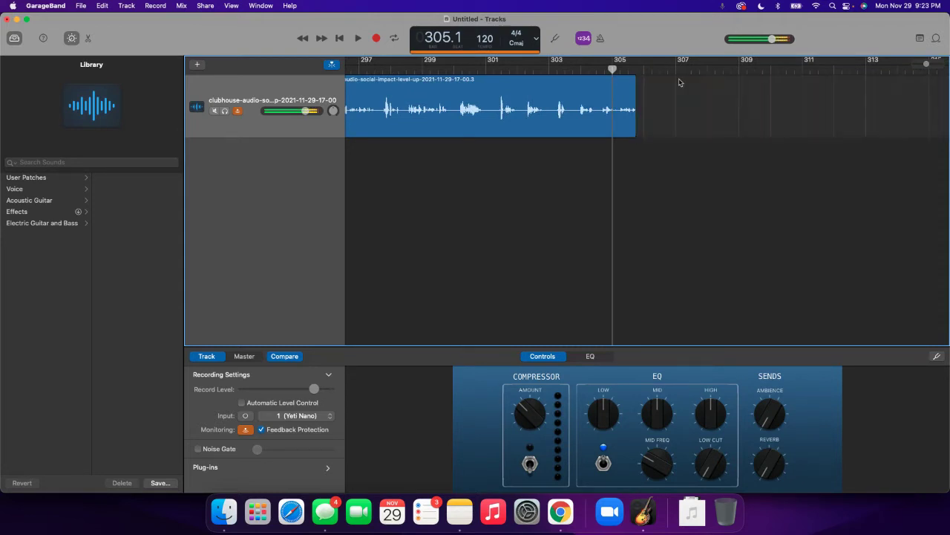
scroll(561, 119, left, 5)
click(559, 110)
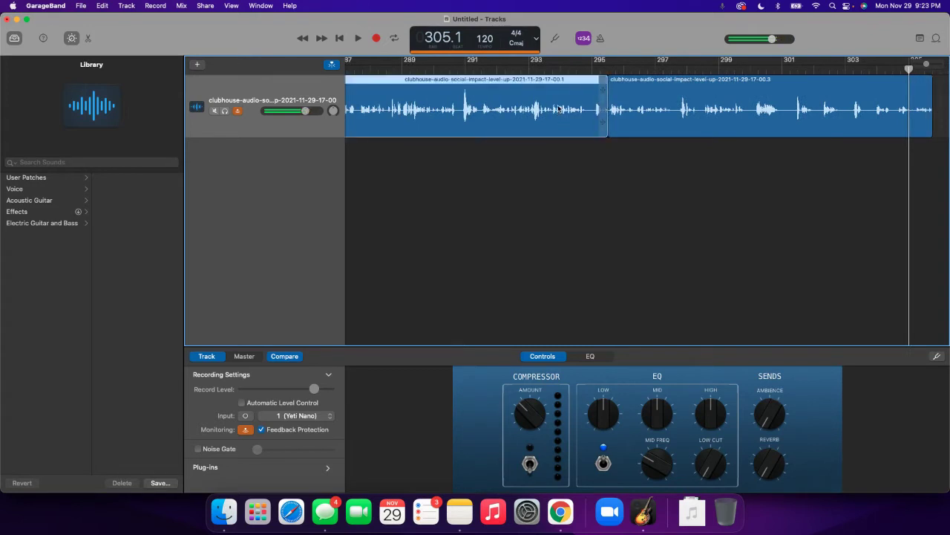
key(Delete)
drag(663, 109, 435, 110)
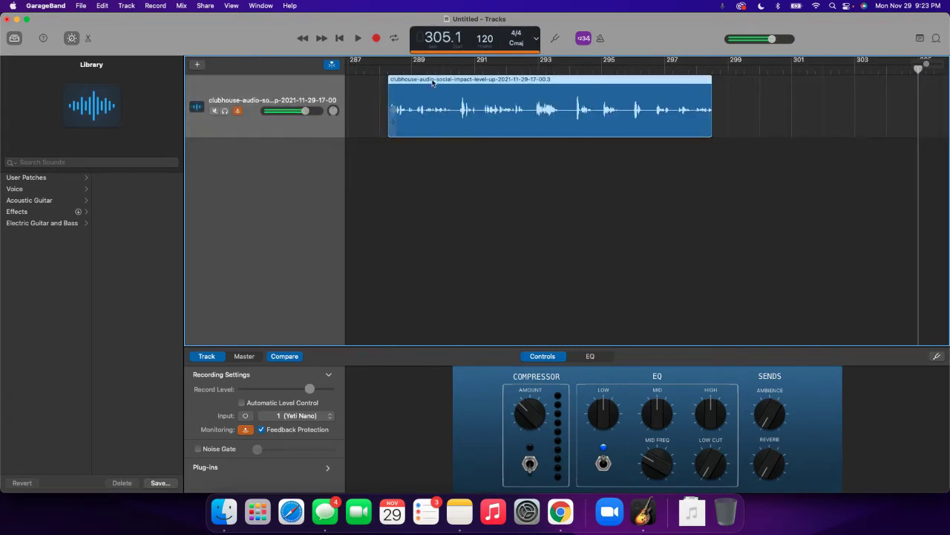
- Drag the 00.3 region left so it starts at 1.1.1.1, the very beginning of the project
scroll(327, 93, left, 8)
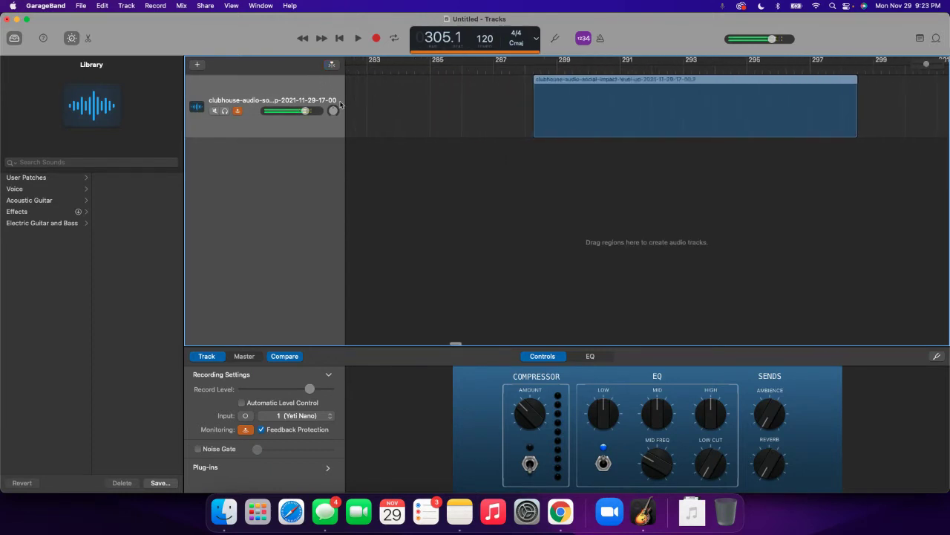
scroll(340, 104, left, 10)
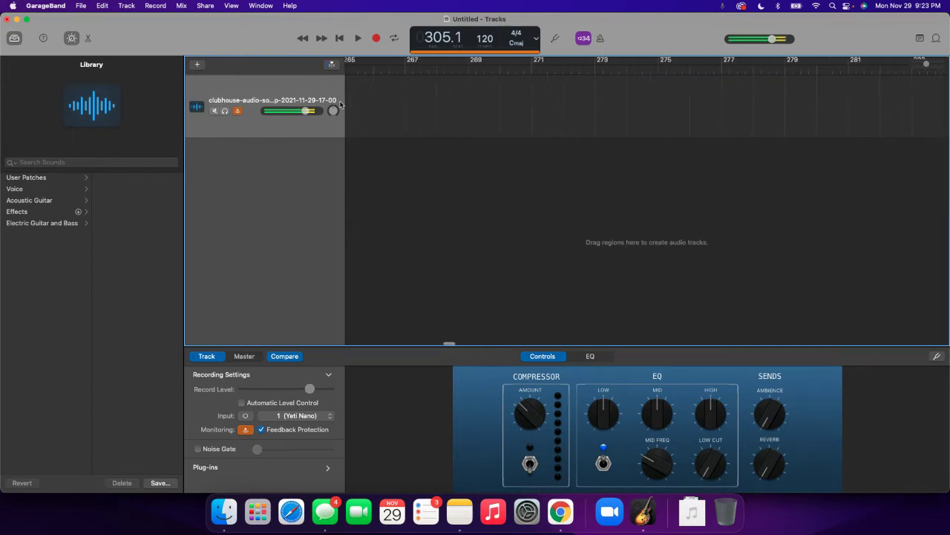
scroll(340, 104, left, 15)
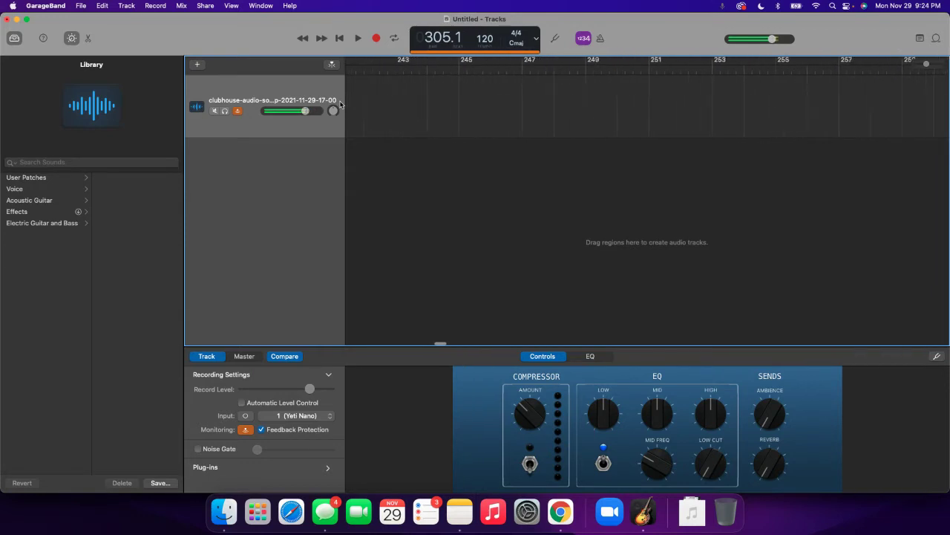
scroll(340, 104, left, 12)
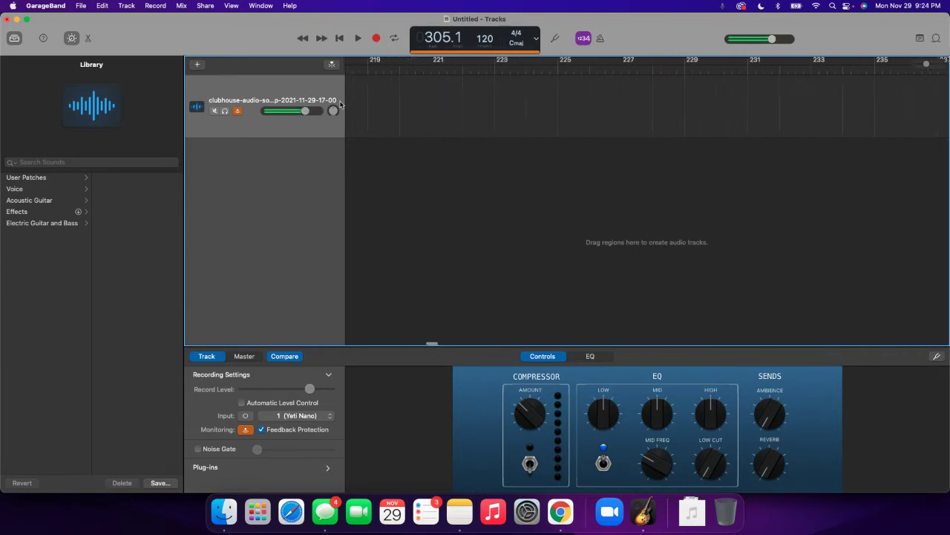
scroll(340, 104, left, 12)
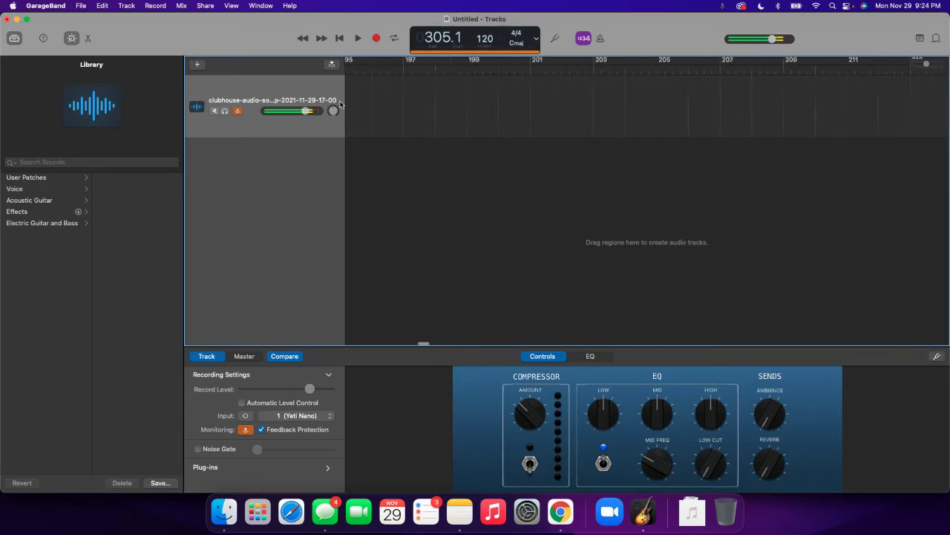
scroll(340, 104, left, 5)
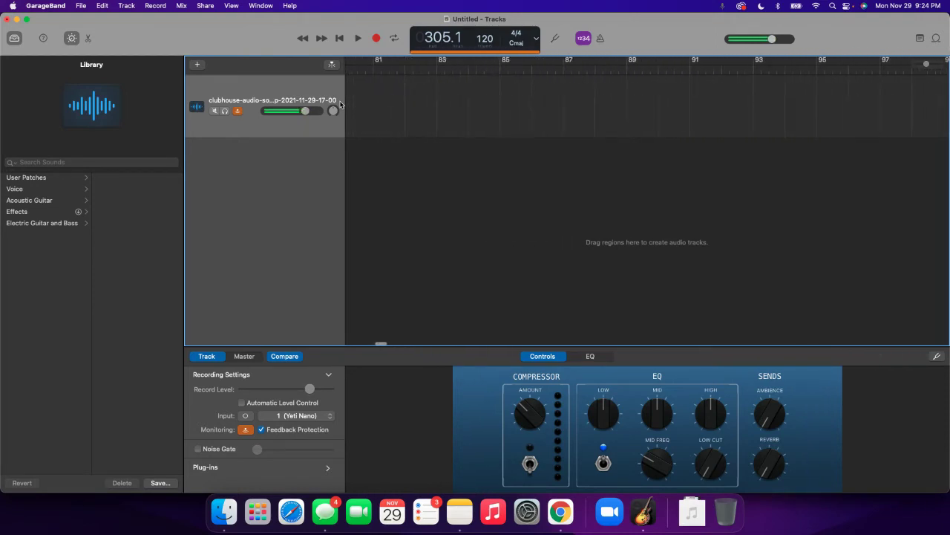
scroll(340, 104, left, 10)
scroll(340, 104, left, 9)
drag(340, 104, 362, 105)
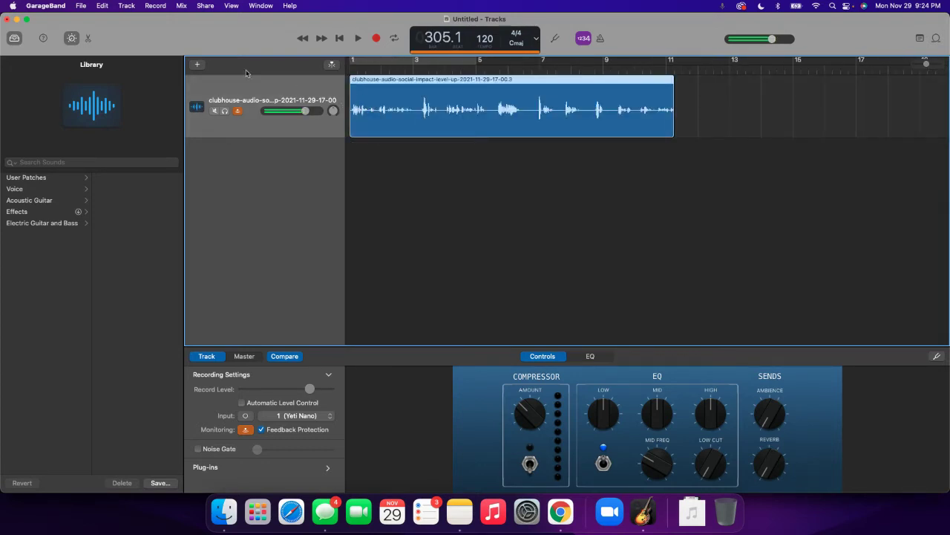
- Use Save As to rename Untitled to 'Clip 1 Audio Manifestation blockers' in the GarageBand folder
click(81, 6)
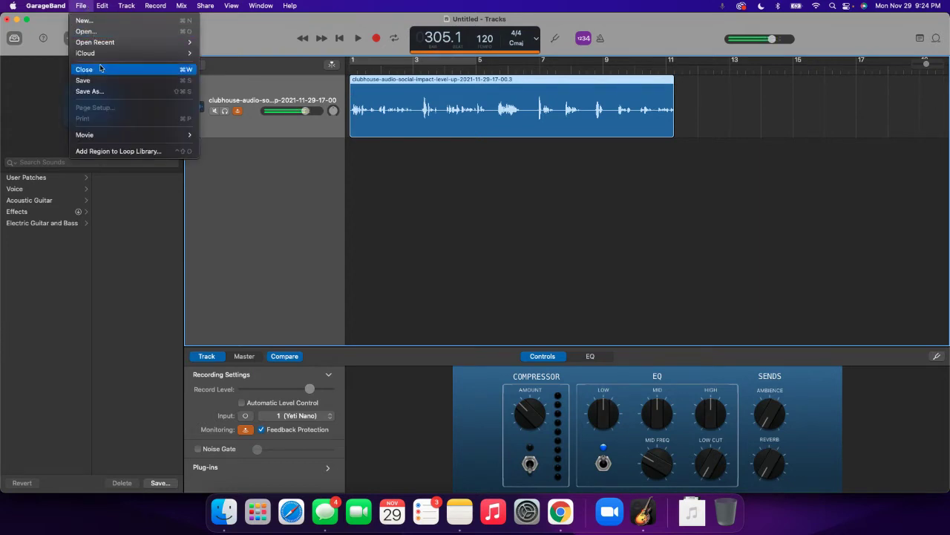
click(103, 90)
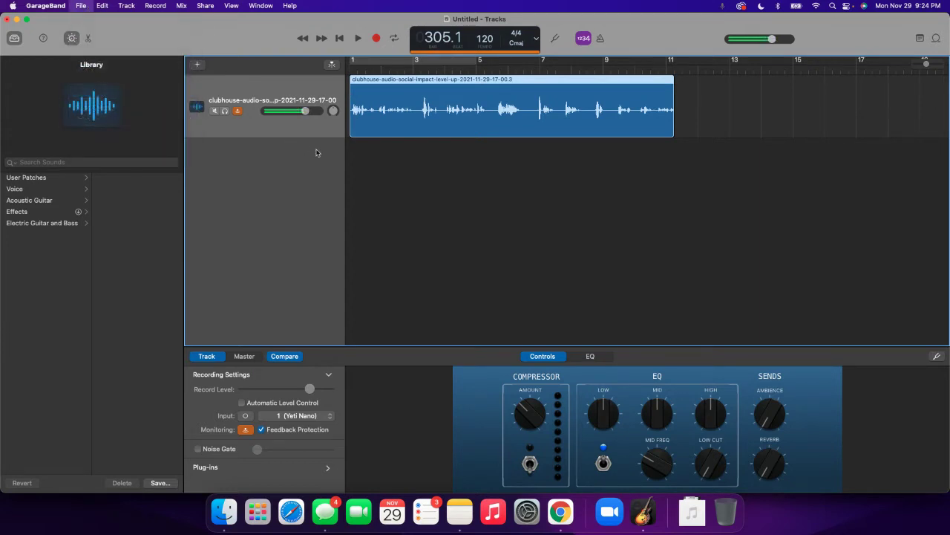
click(495, 103)
key(BackSpace)
text(C)
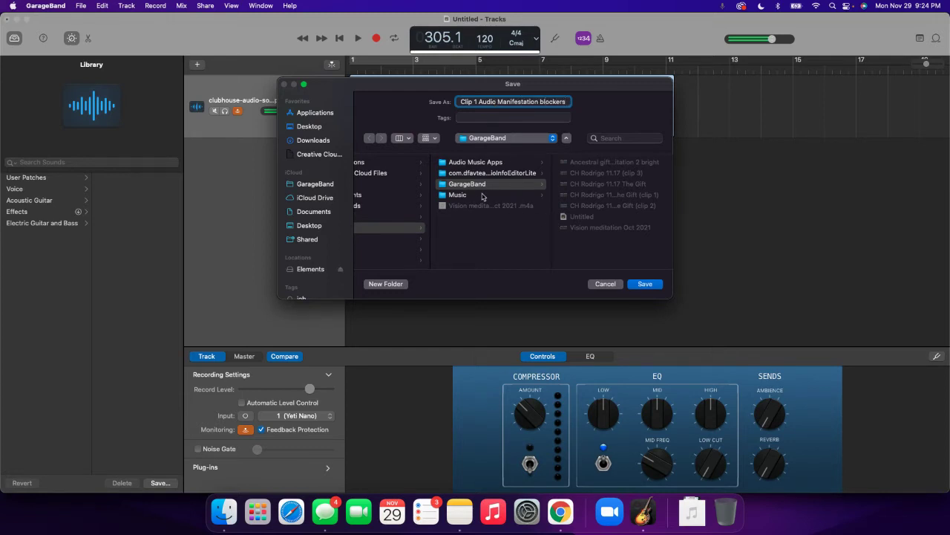
click(643, 284)
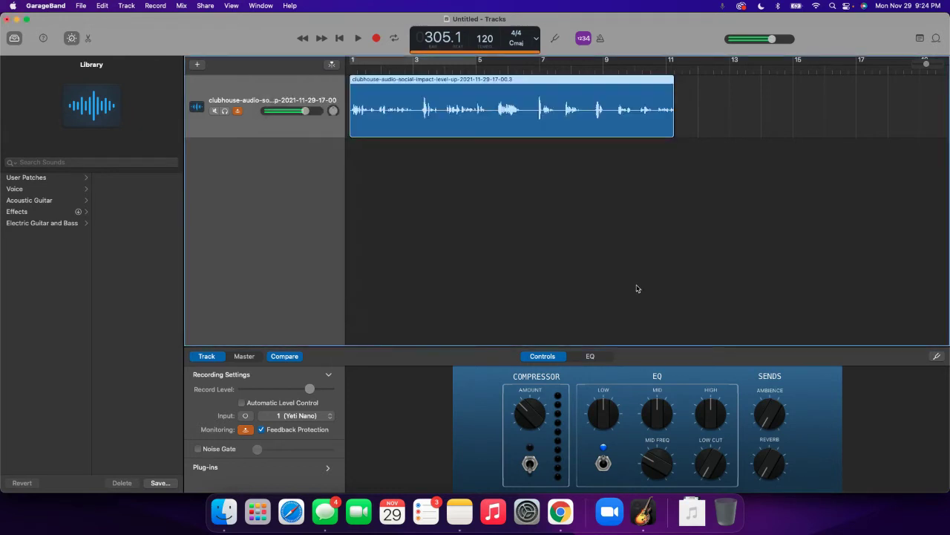
- Start Export Song to Disk and set the destination to Elements > Clubhouse Room Audio
click(81, 7)
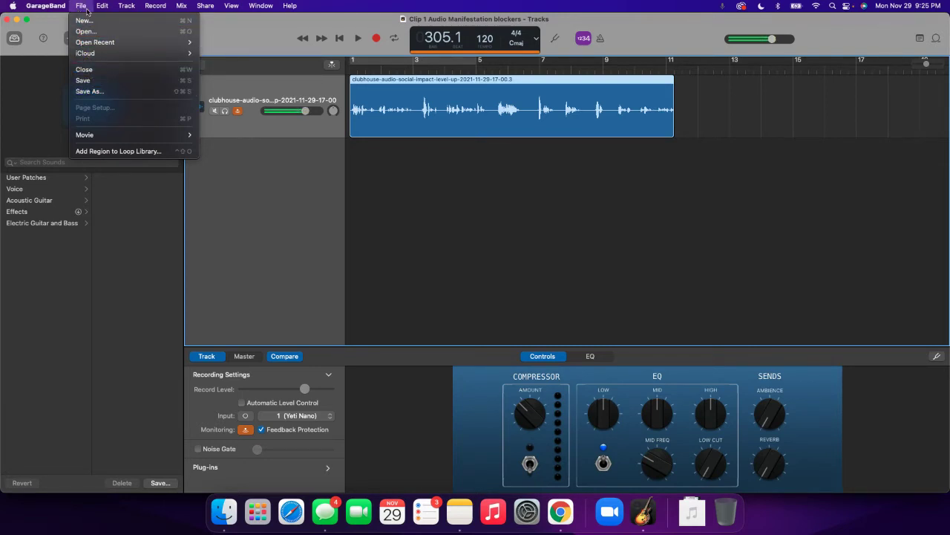
mouse_move(94, 50)
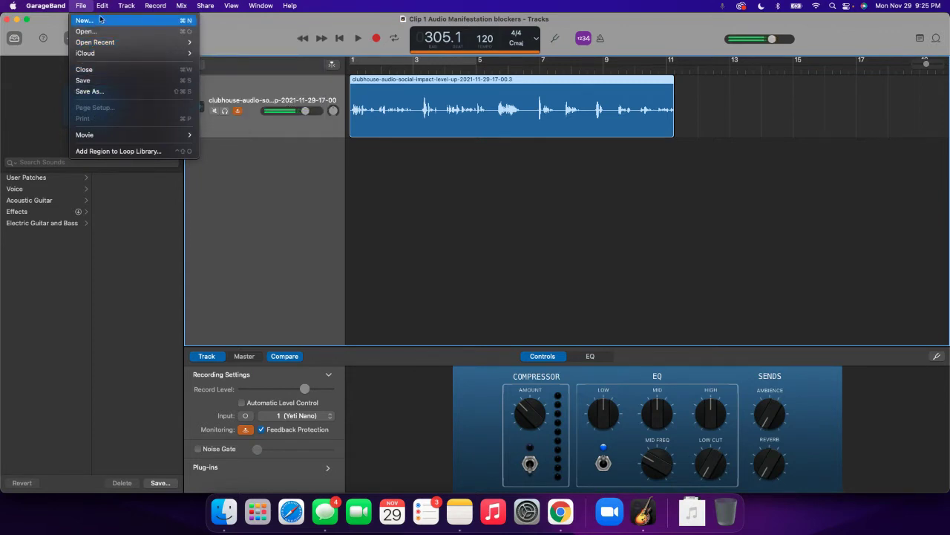
mouse_move(213, 9)
mouse_move(165, 7)
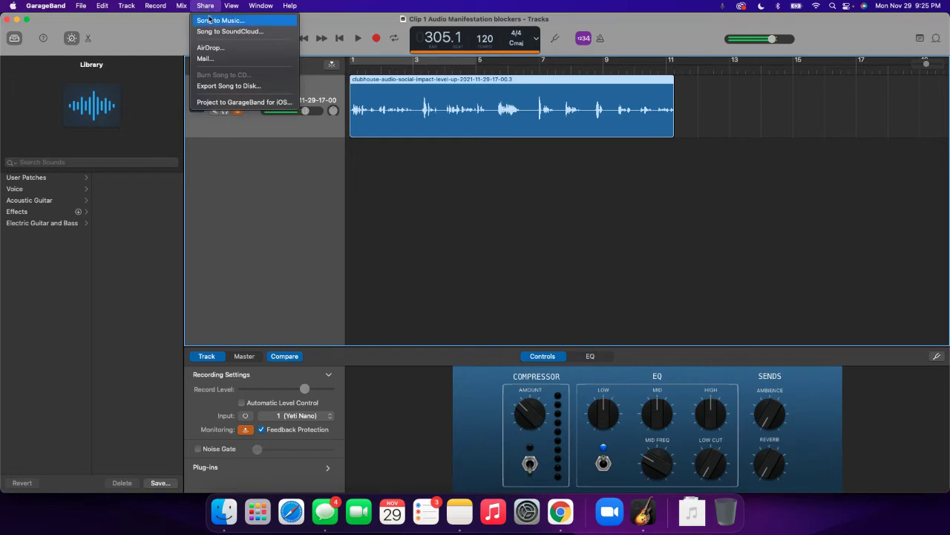
click(236, 87)
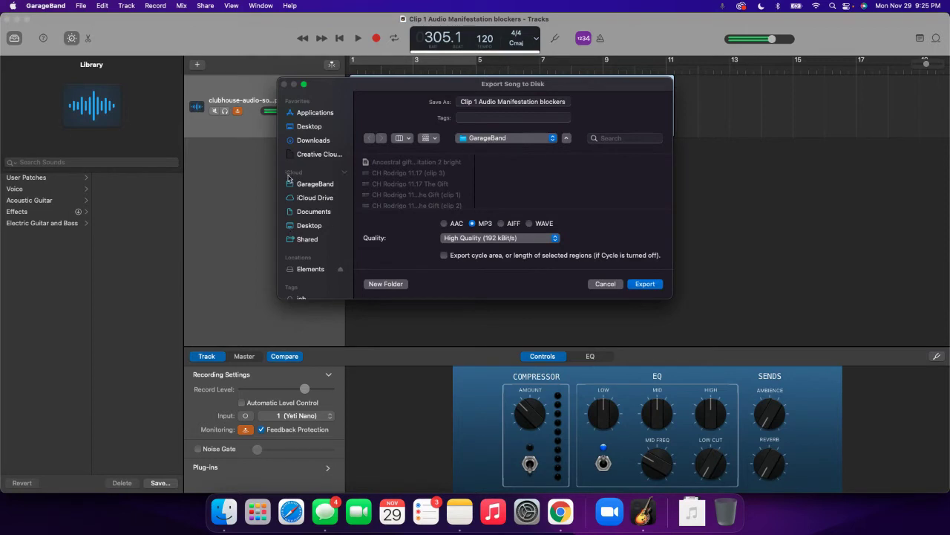
scroll(308, 243, down, 2)
click(308, 234)
scroll(427, 200, down, 10)
click(416, 189)
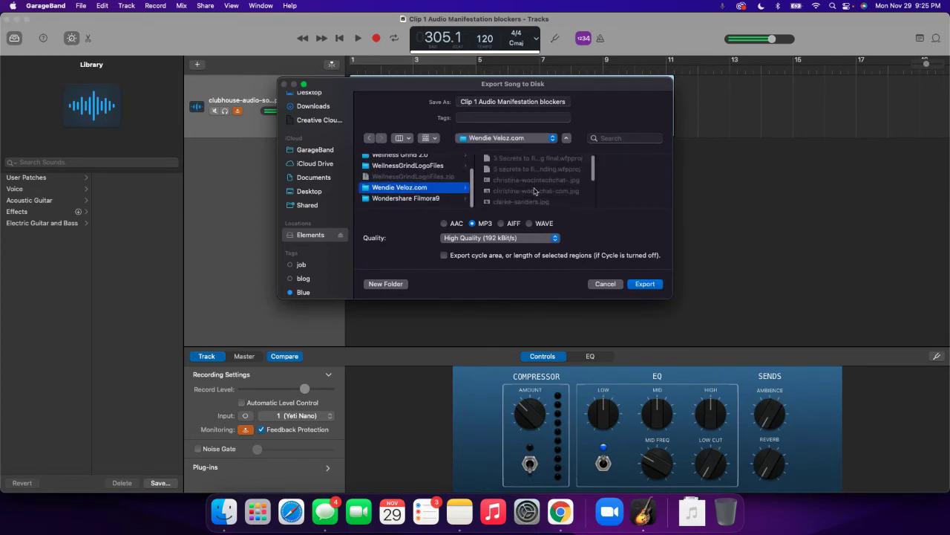
scroll(534, 187, down, 3)
scroll(533, 192, up, 2)
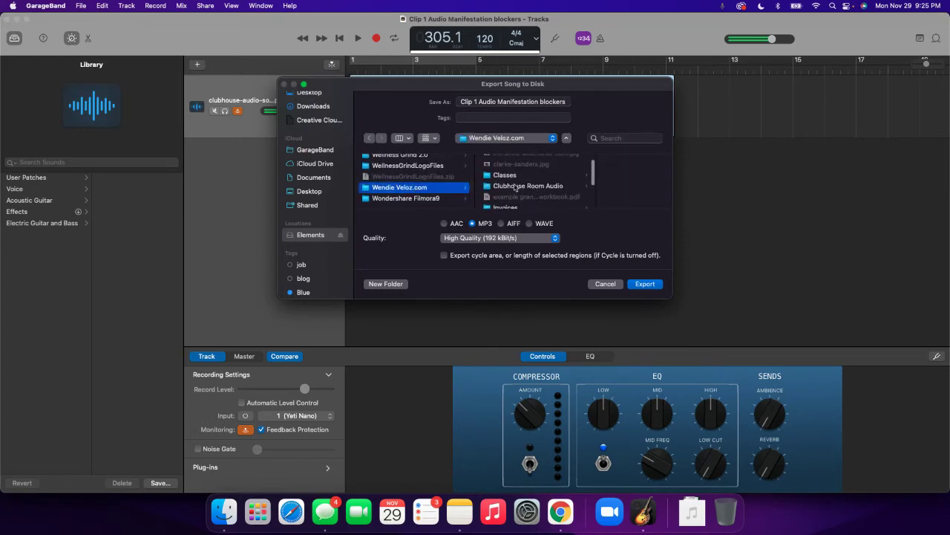
click(515, 186)
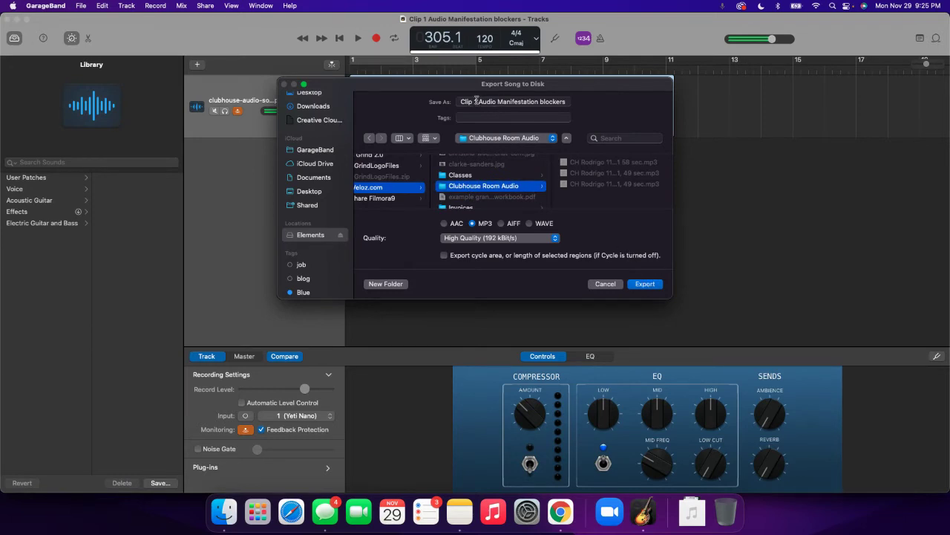
- Export the 192 kBit/s MP3 and allow GarageBand to write to the removable drive
click(644, 285)
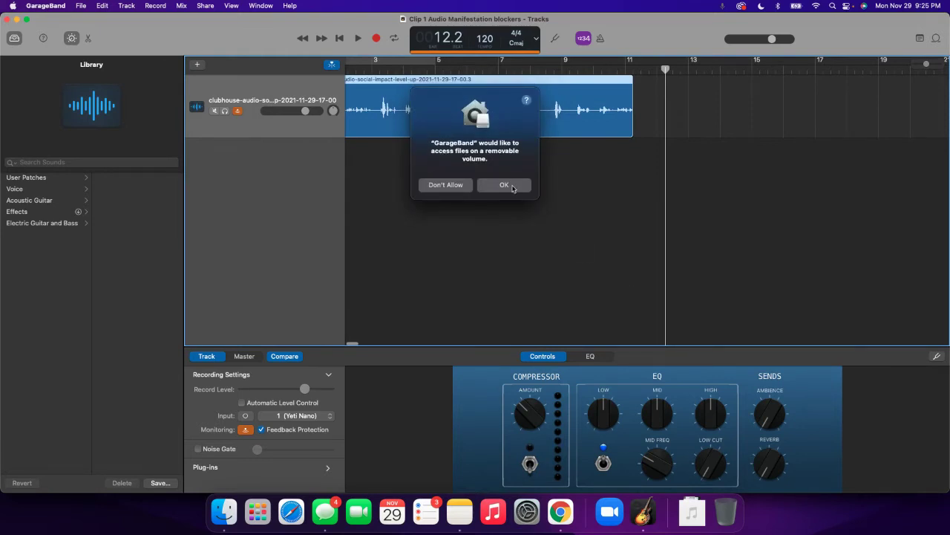
click(512, 188)
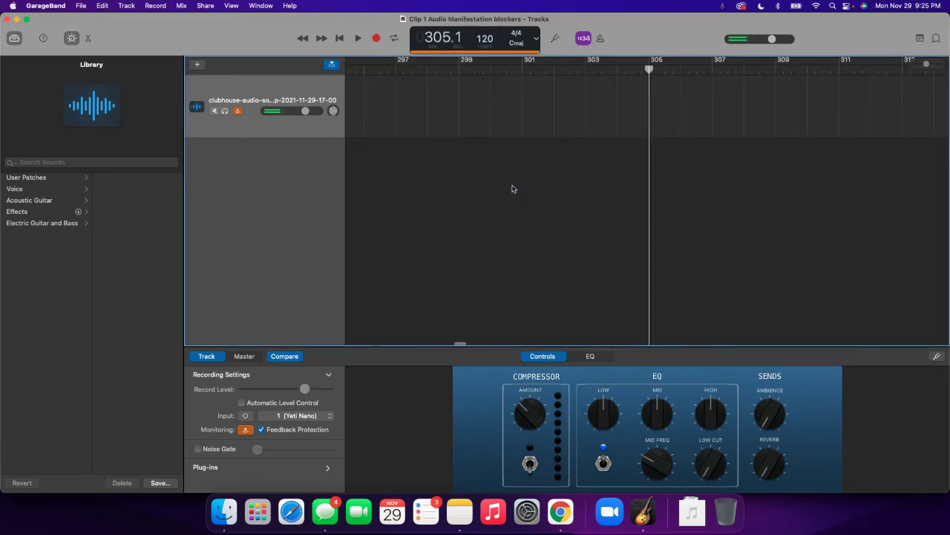
scroll(512, 187, left, 10)
scroll(512, 187, left, 15)
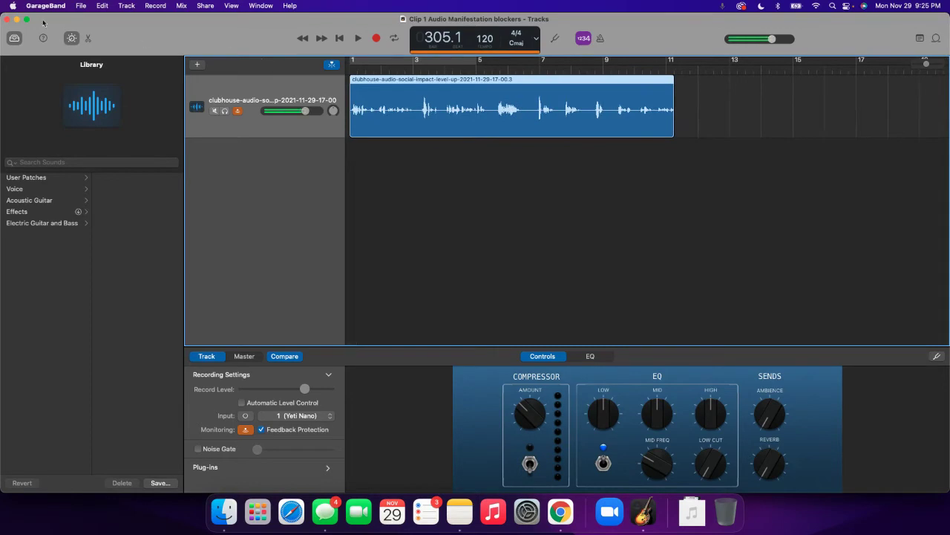
- Minimize GarageBand, locate the 505 KB Clip 1 MP3 in Elements > website > Clubhouse Room Audio, and return to Canva
click(16, 19)
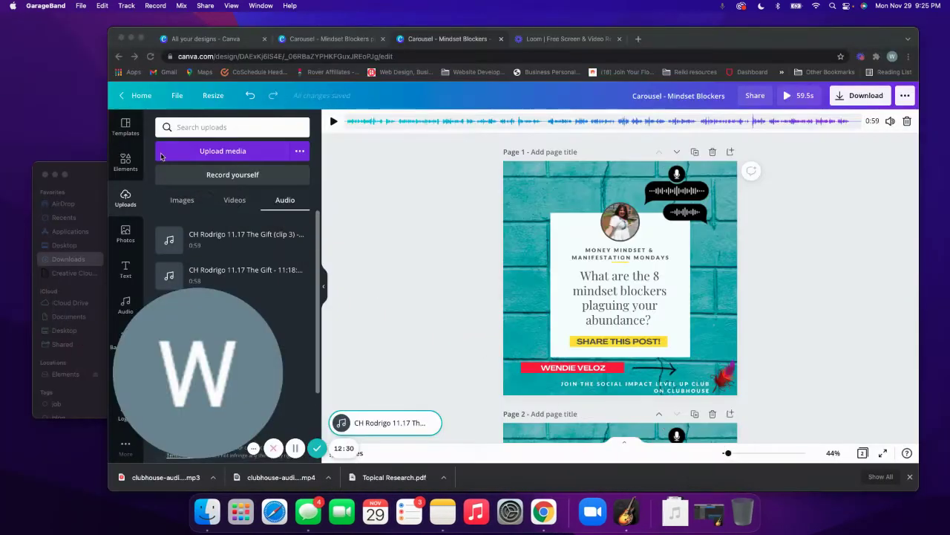
click(86, 178)
click(74, 374)
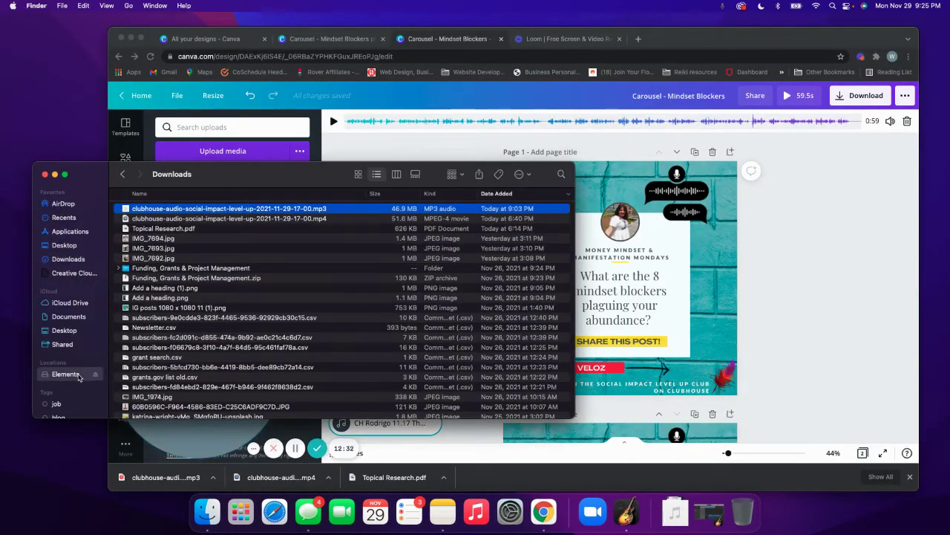
double_click(163, 297)
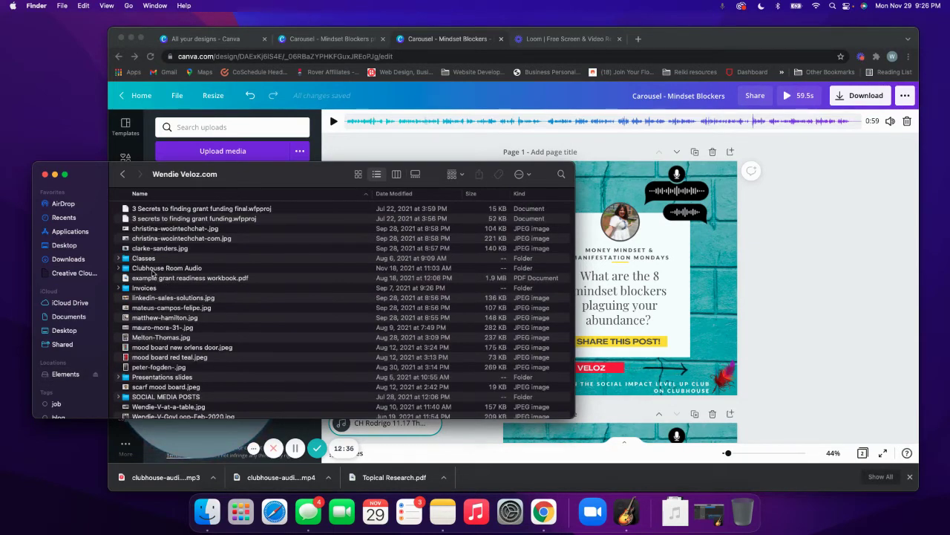
double_click(155, 270)
click(162, 240)
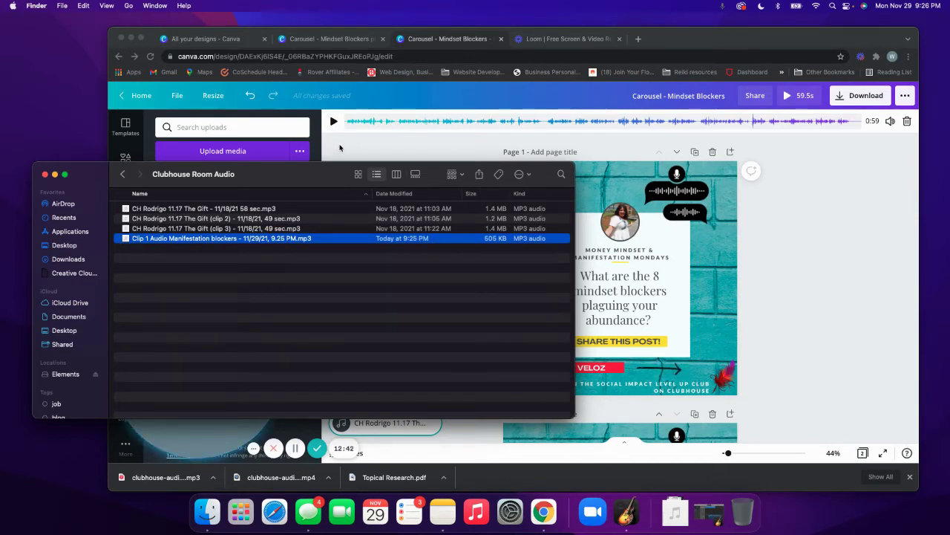
click(216, 139)
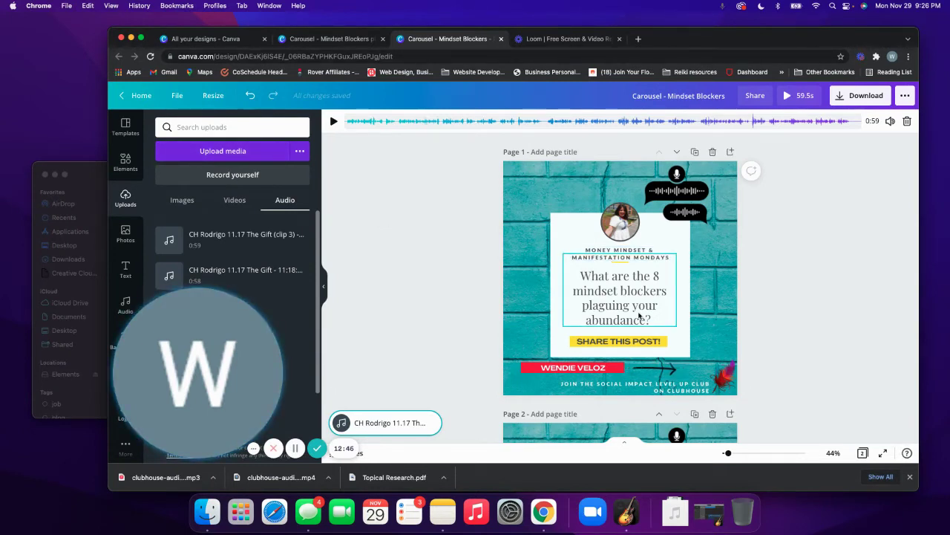
- Upload the Clip 1 Audio Manifestation blockers MP3 from Elements > website > Clubhouse Room Audio
click(206, 157)
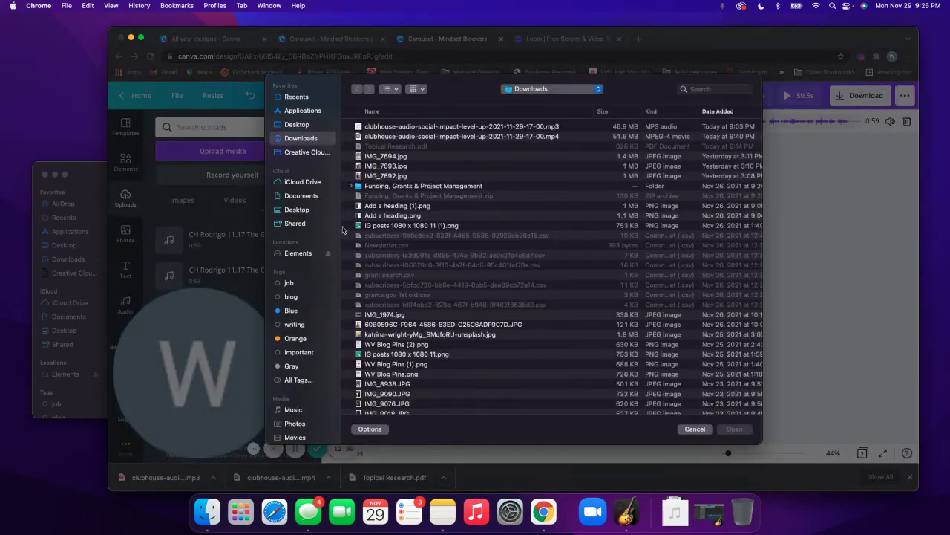
click(298, 253)
double_click(374, 216)
double_click(395, 187)
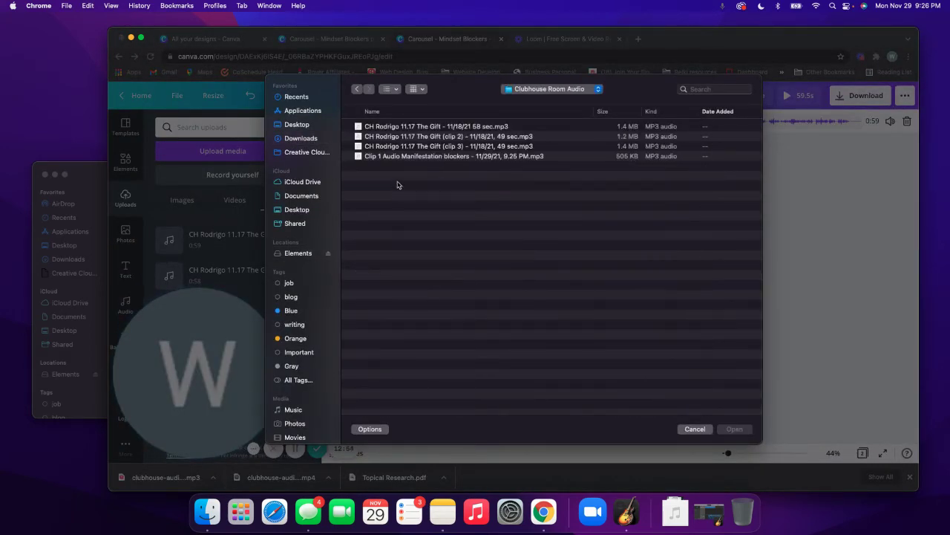
click(408, 157)
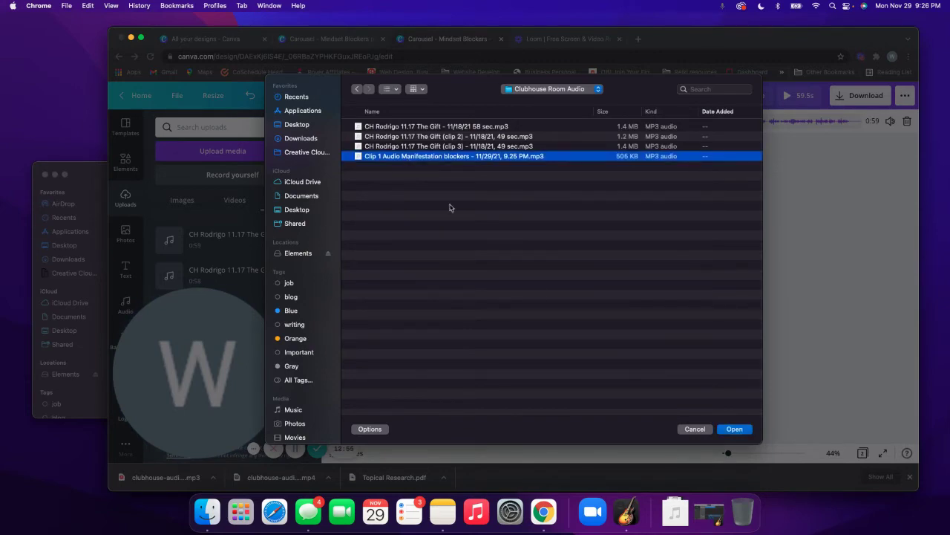
click(734, 429)
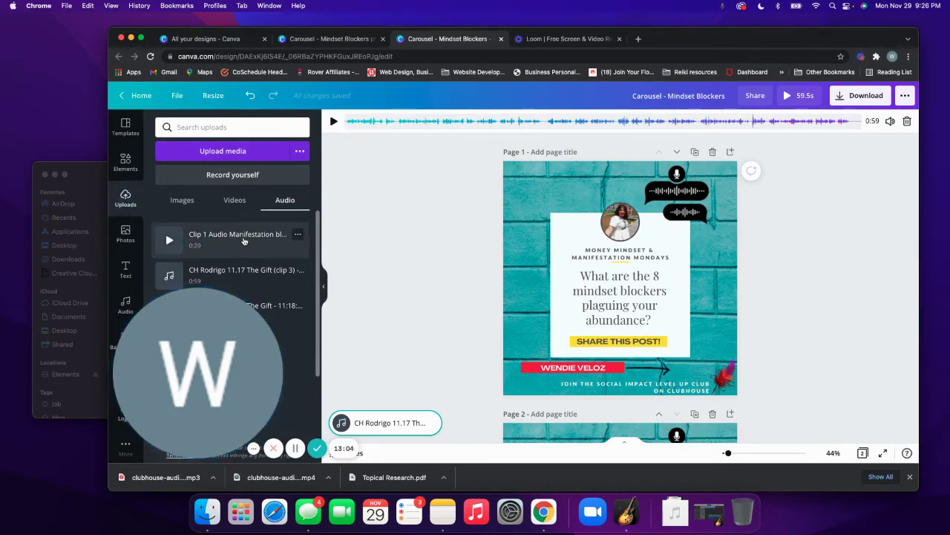
- Drag the Clip 1 audio onto the carousel as its soundtrack, stop playback, and select page 1's image
drag(272, 236, 407, 221)
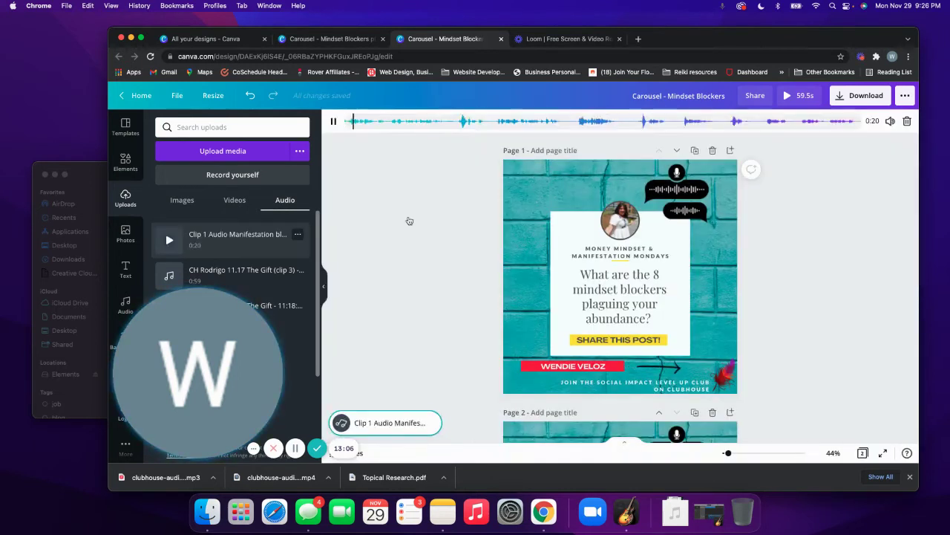
click(334, 121)
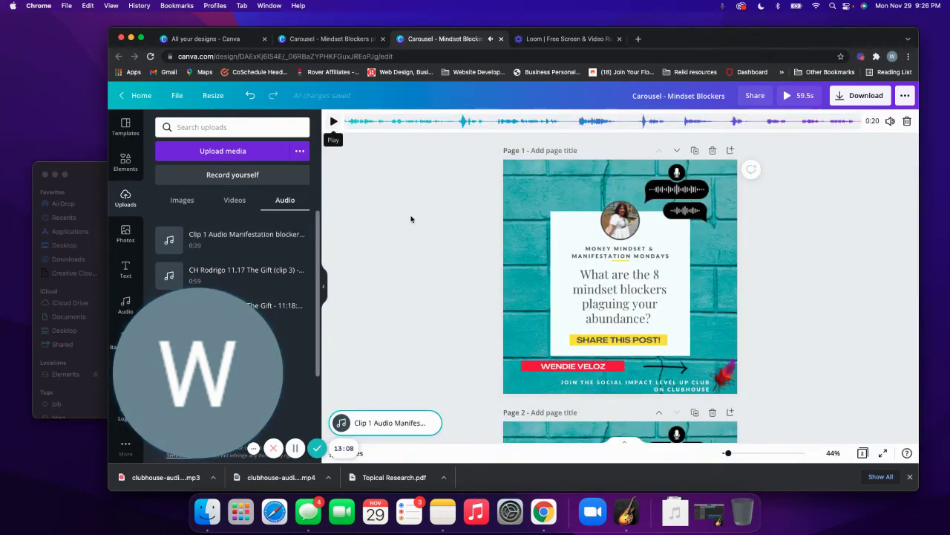
scroll(443, 221, down, 1)
scroll(443, 221, up, 1)
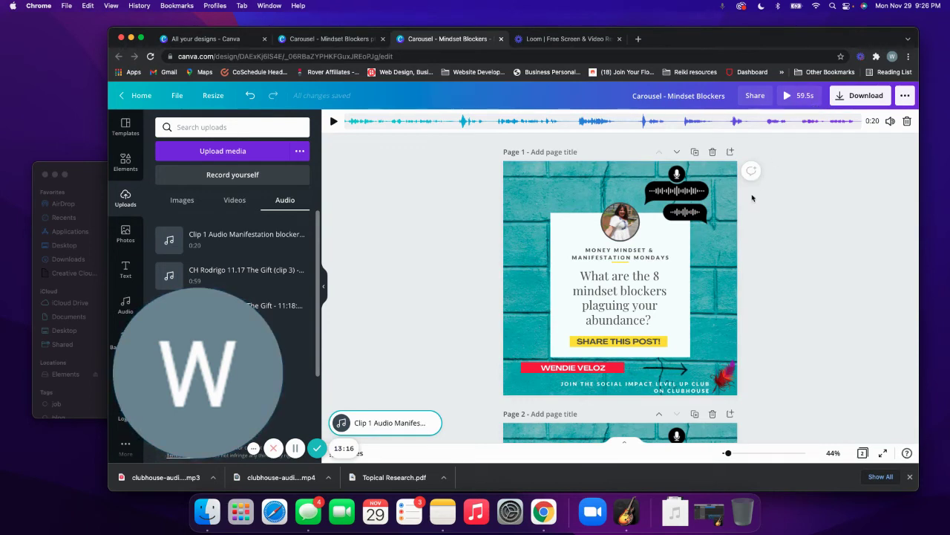
scroll(751, 197, down, 3)
scroll(752, 197, up, 2)
scroll(752, 197, up, 1)
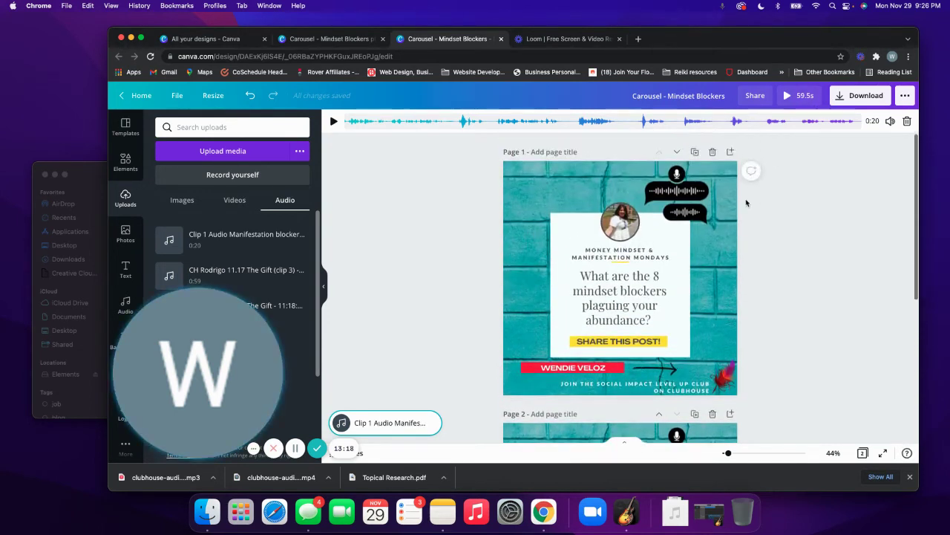
click(733, 202)
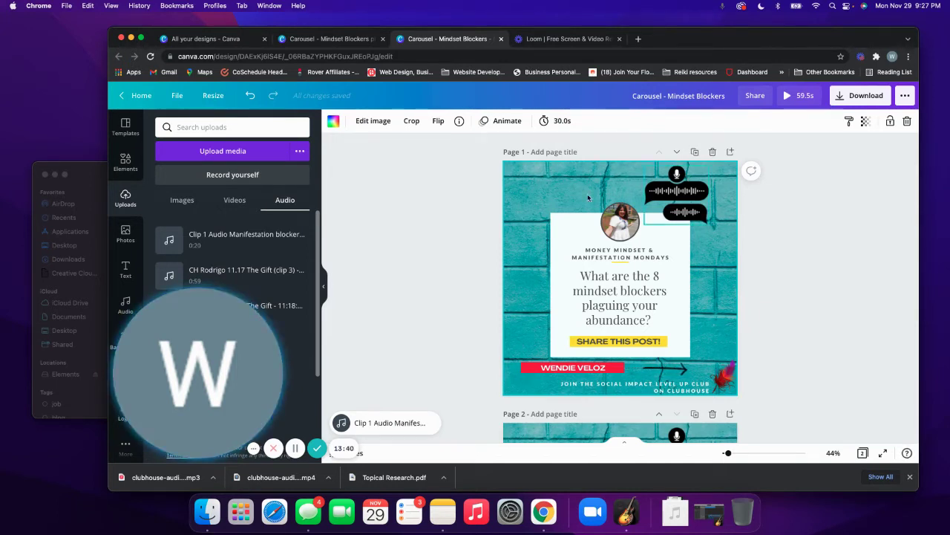
- Apply the Rise animation to page 2's background image
click(500, 127)
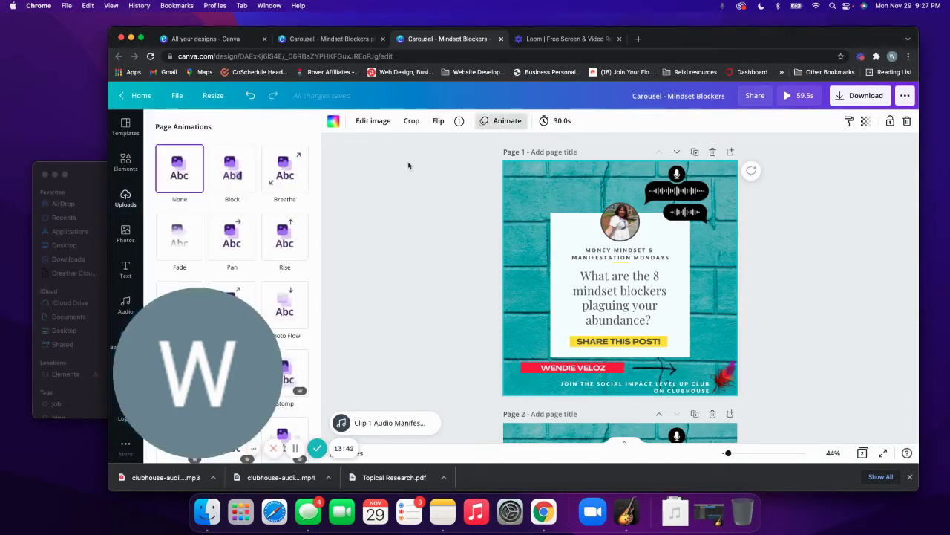
scroll(451, 274, down, 1)
scroll(452, 274, down, 2)
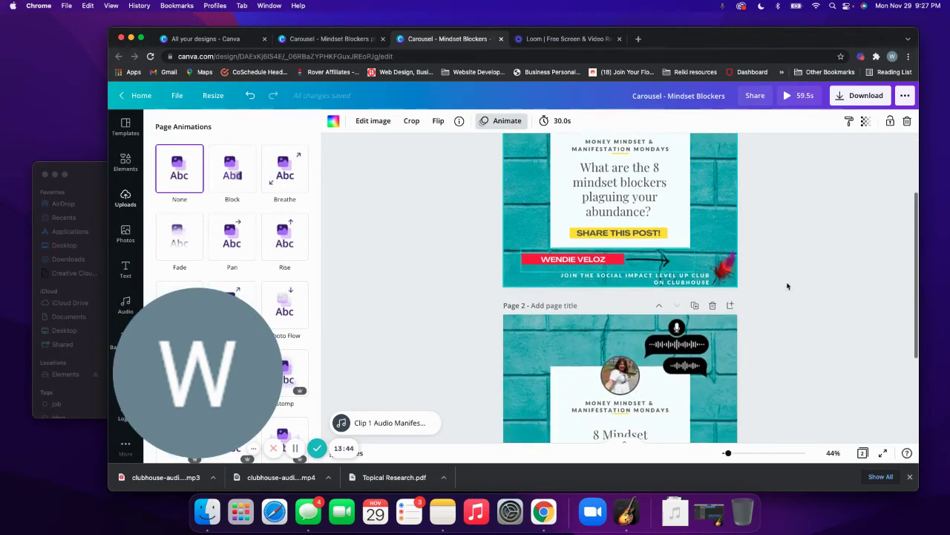
scroll(596, 222, down, 3)
click(596, 222)
click(498, 123)
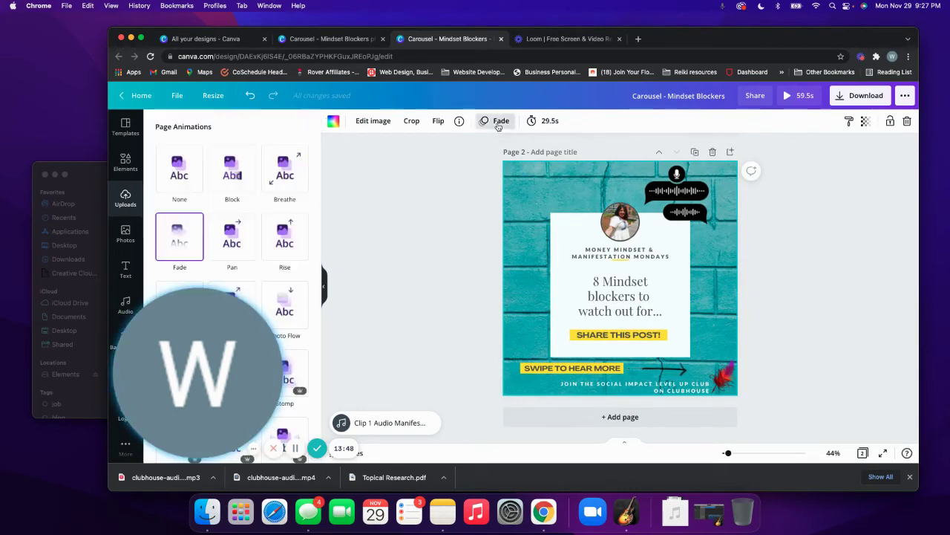
click(277, 223)
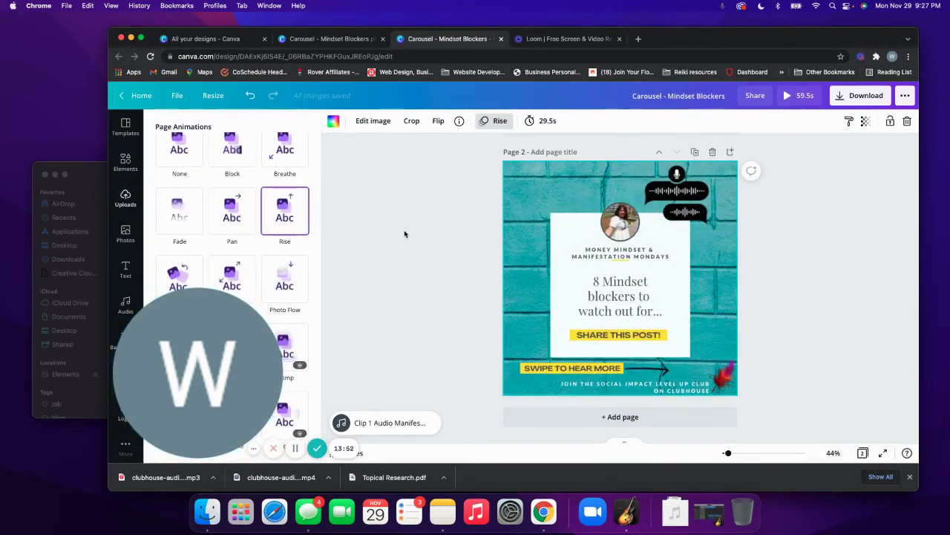
- Reselect page 1's image and play a full preview of the 59.5s carousel
scroll(520, 253, up, 5)
click(698, 233)
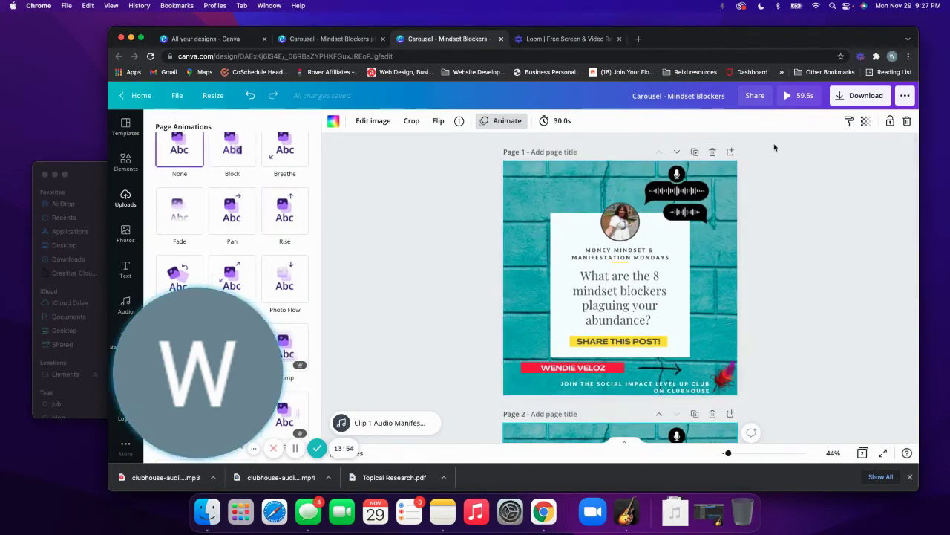
click(800, 100)
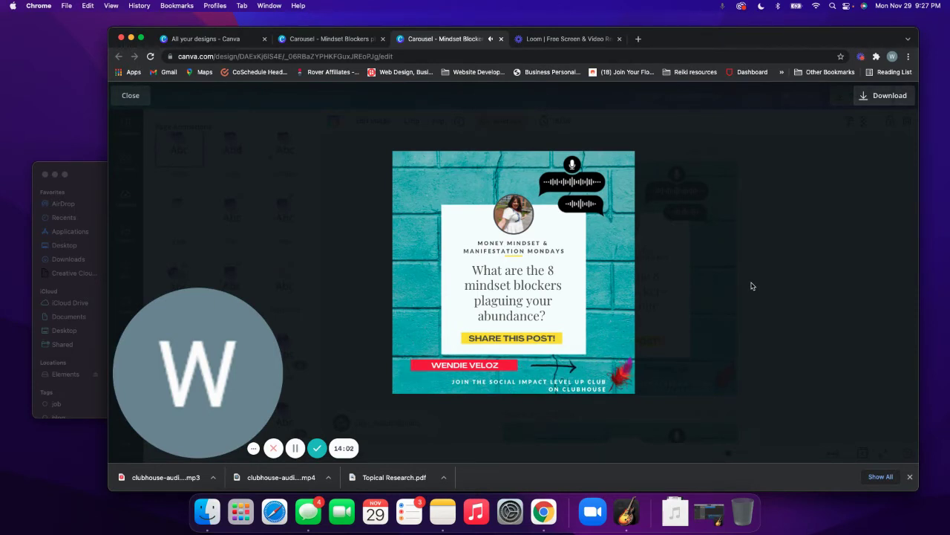
- Scrub the preview ahead to around 0:29, watch page 2, then pause playback
click(481, 380)
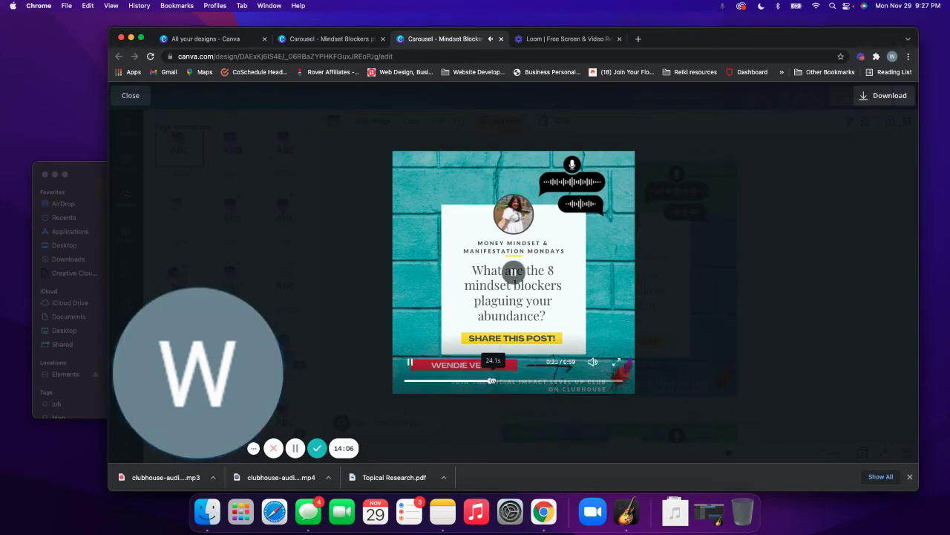
drag(492, 380, 514, 383)
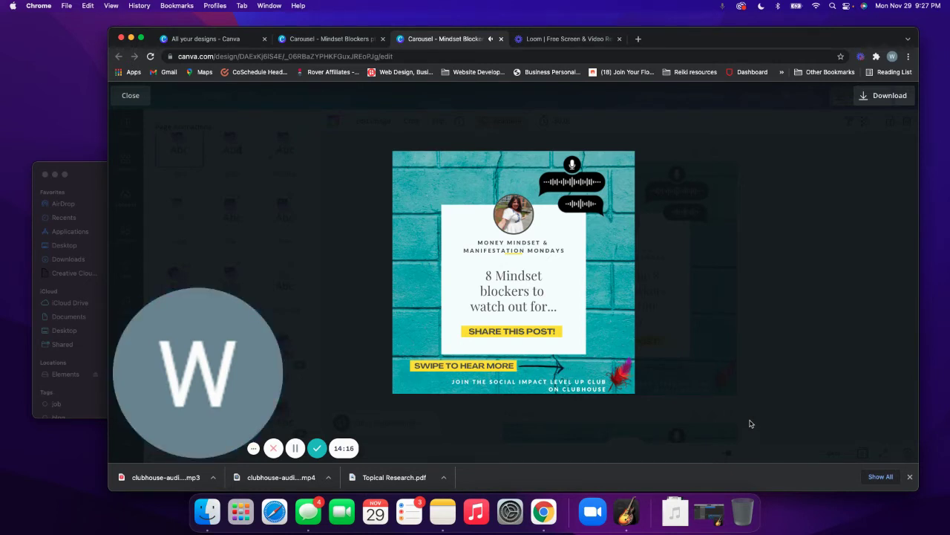
mouse_move(553, 382)
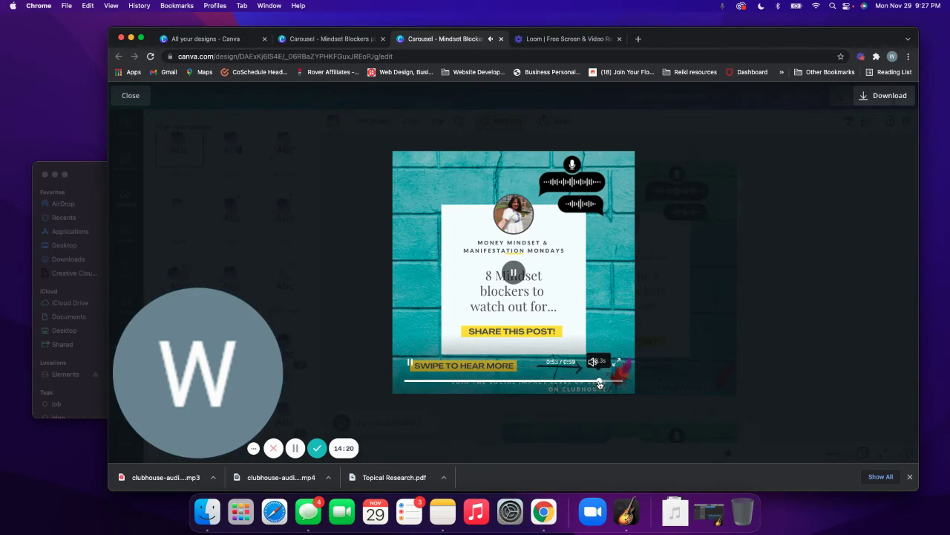
click(516, 275)
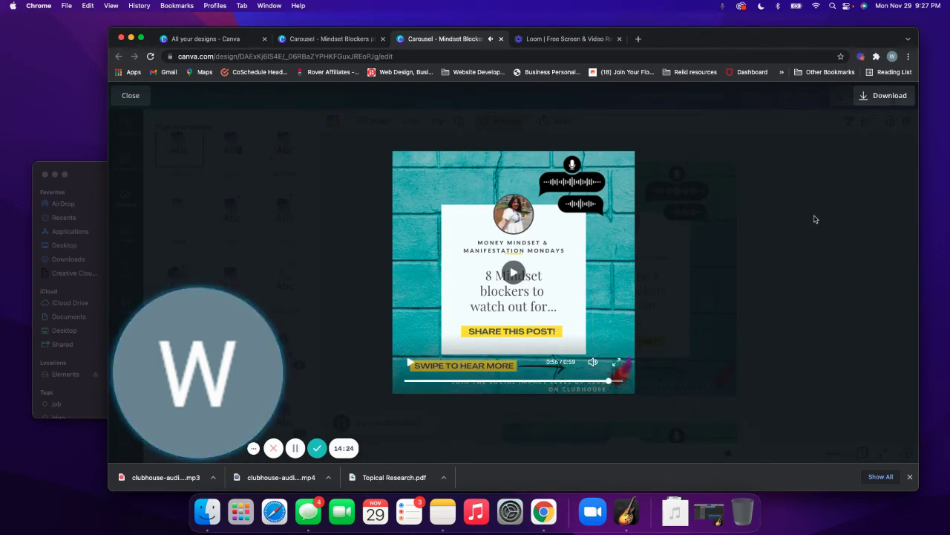
- Close the preview and download all 2 carousel pages as an MP4 video
key(Escape)
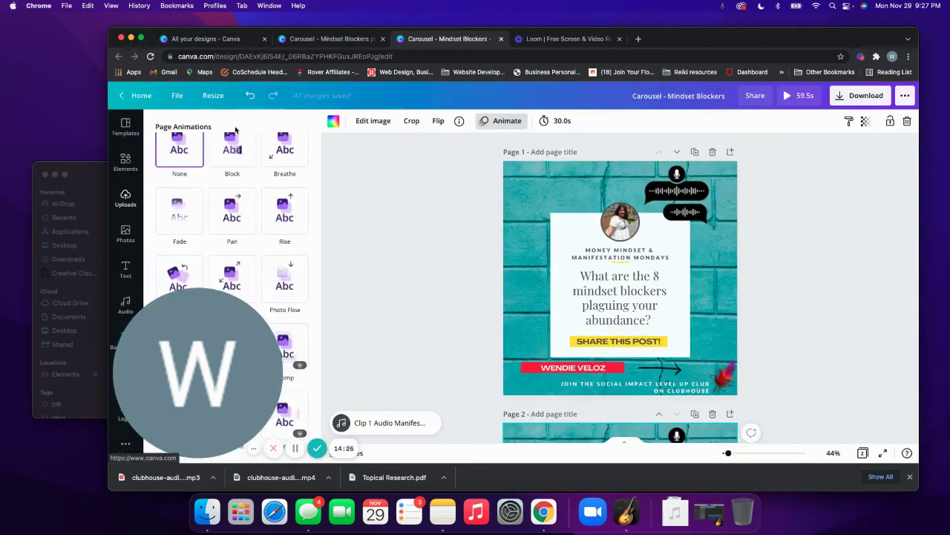
scroll(795, 226, down, 5)
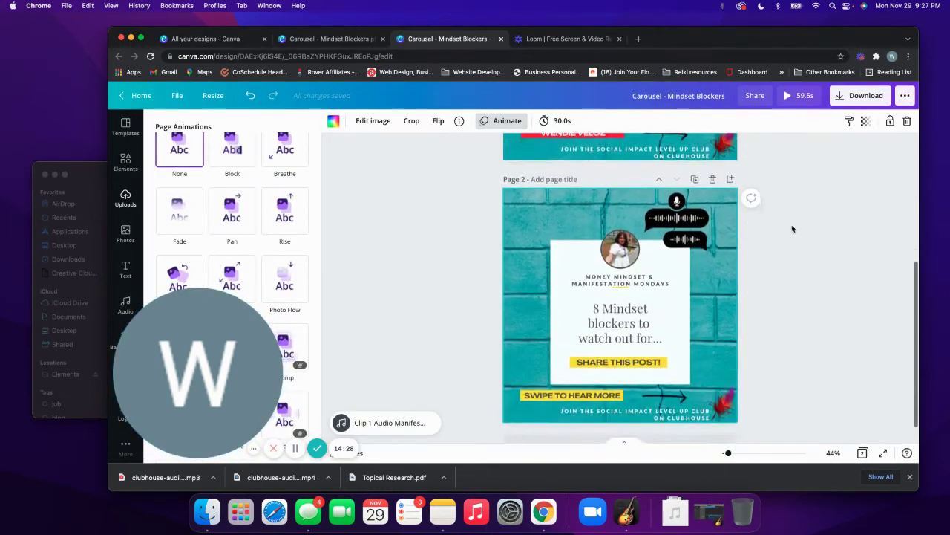
scroll(791, 224, up, 5)
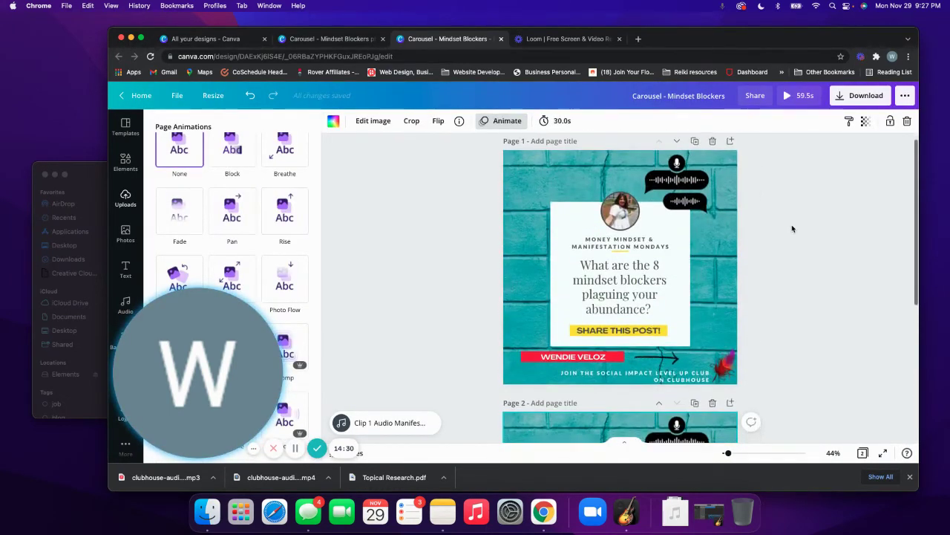
scroll(791, 225, down, 1)
scroll(798, 208, up, 3)
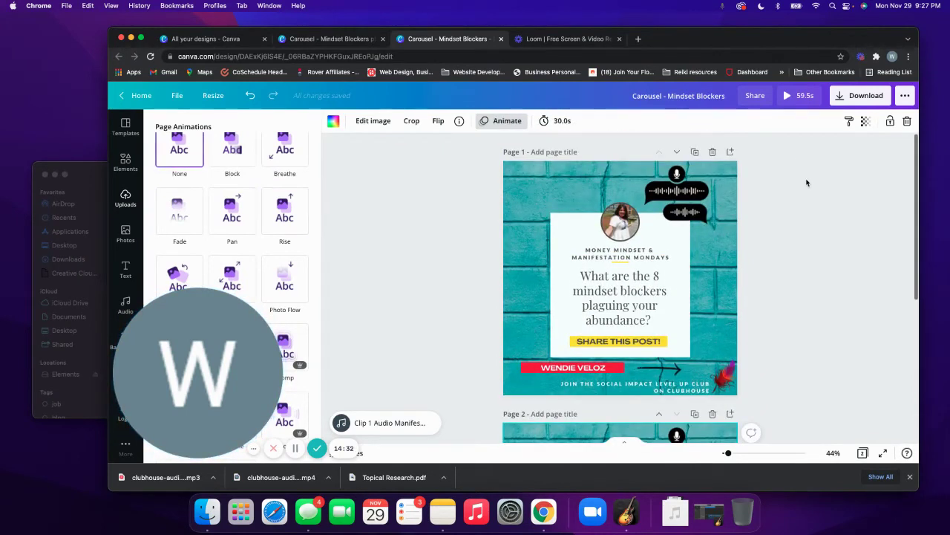
click(869, 95)
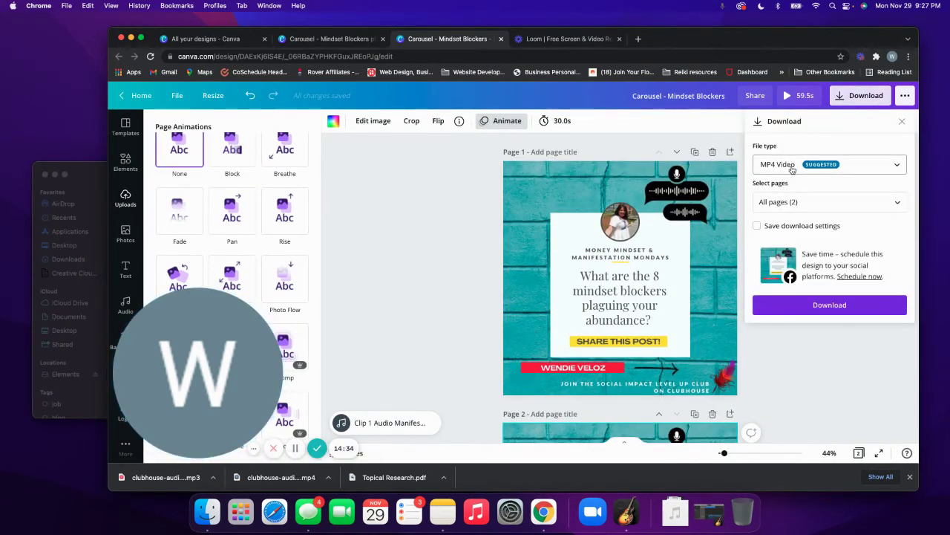
click(826, 306)
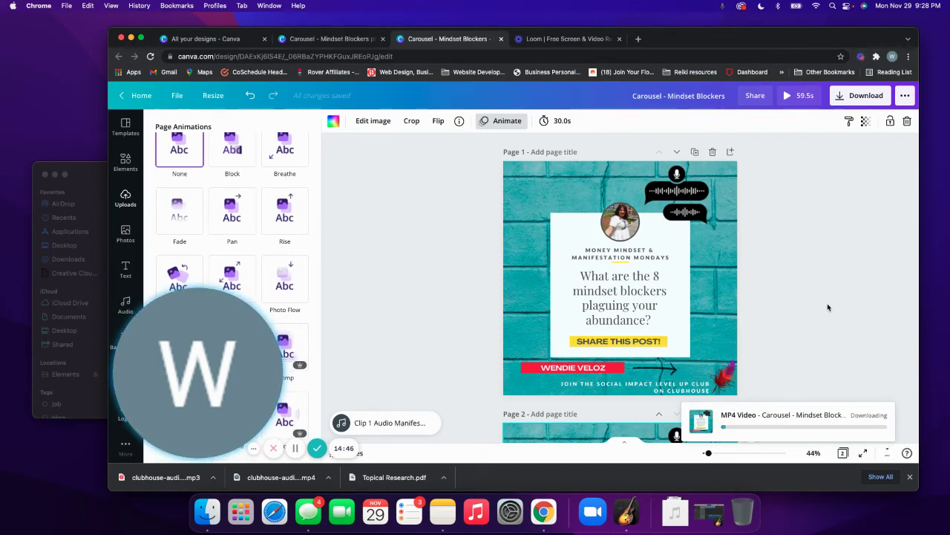
scroll(827, 303, down, 1)
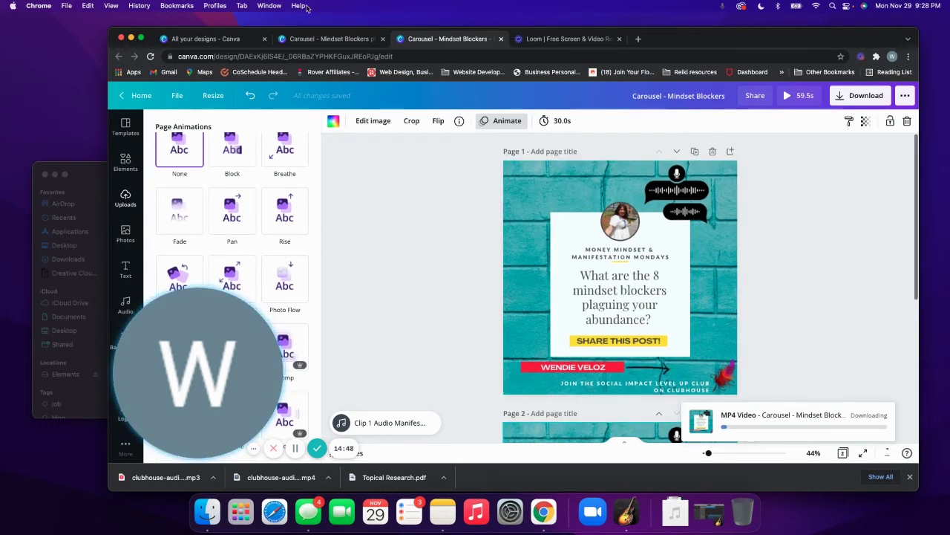
click(319, 38)
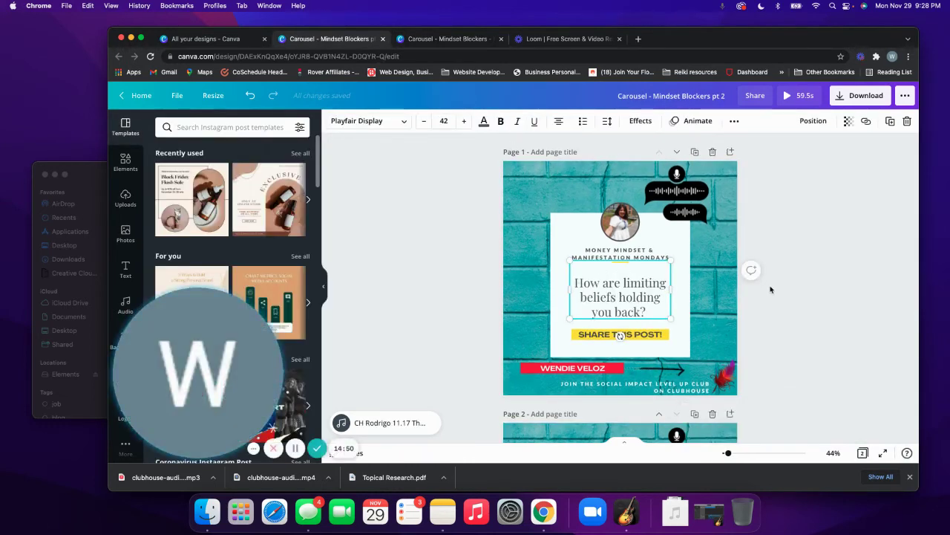
scroll(758, 266, down, 2)
scroll(757, 266, up, 2)
scroll(758, 265, down, 2)
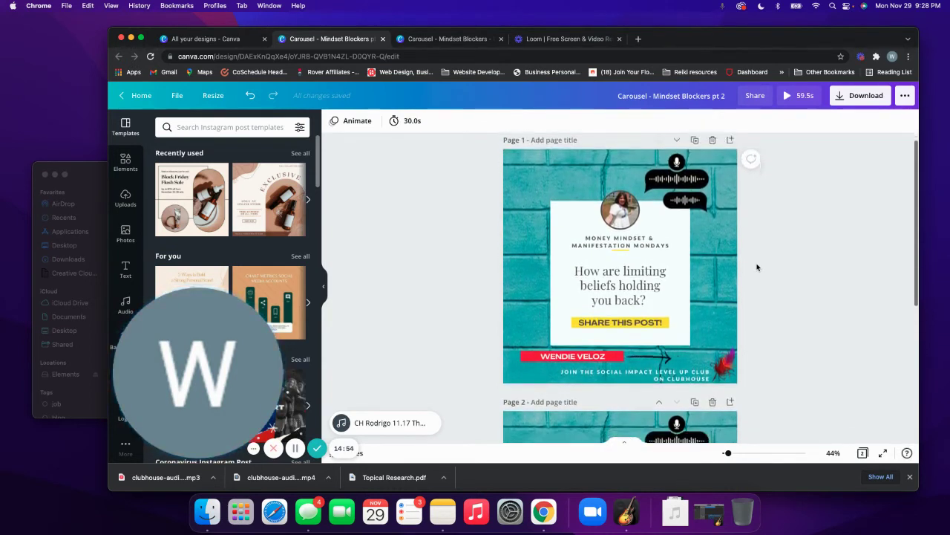
scroll(755, 263, down, 5)
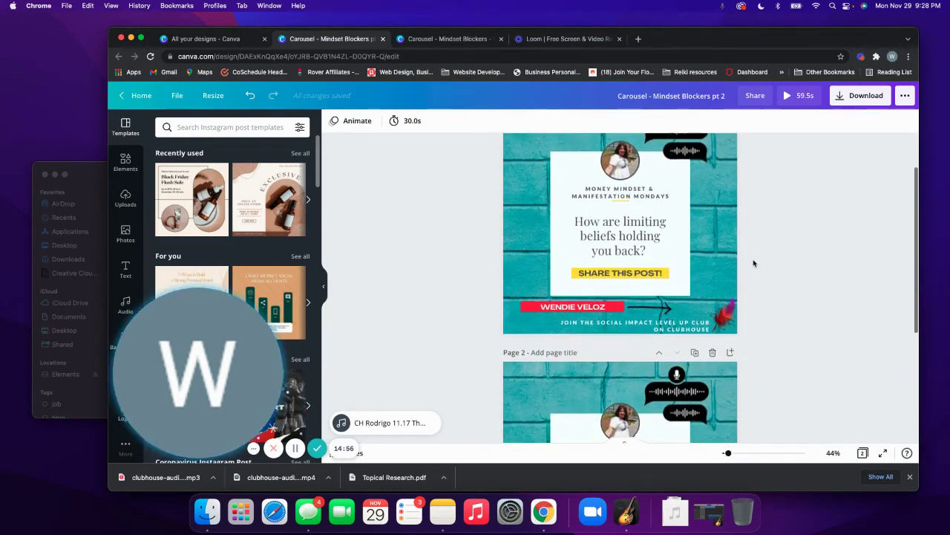
scroll(754, 263, up, 3)
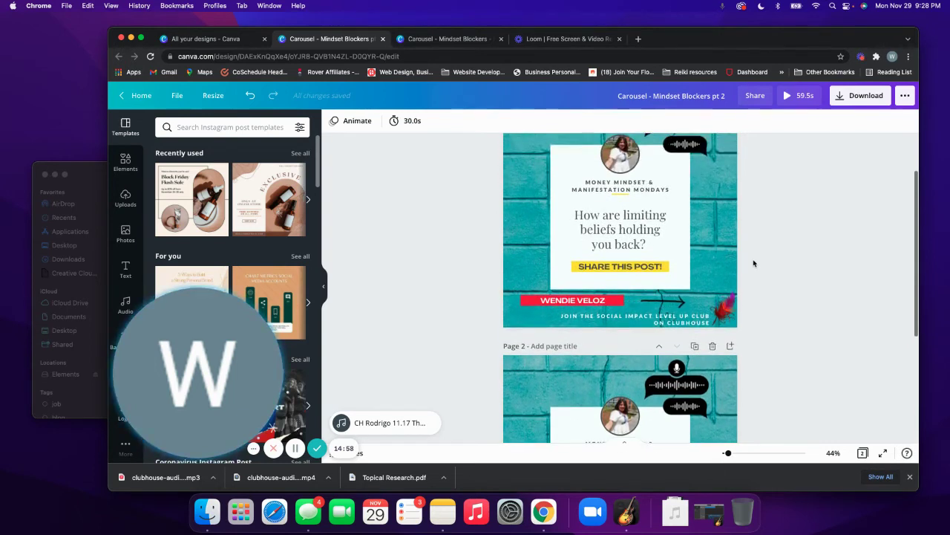
scroll(754, 263, down, 3)
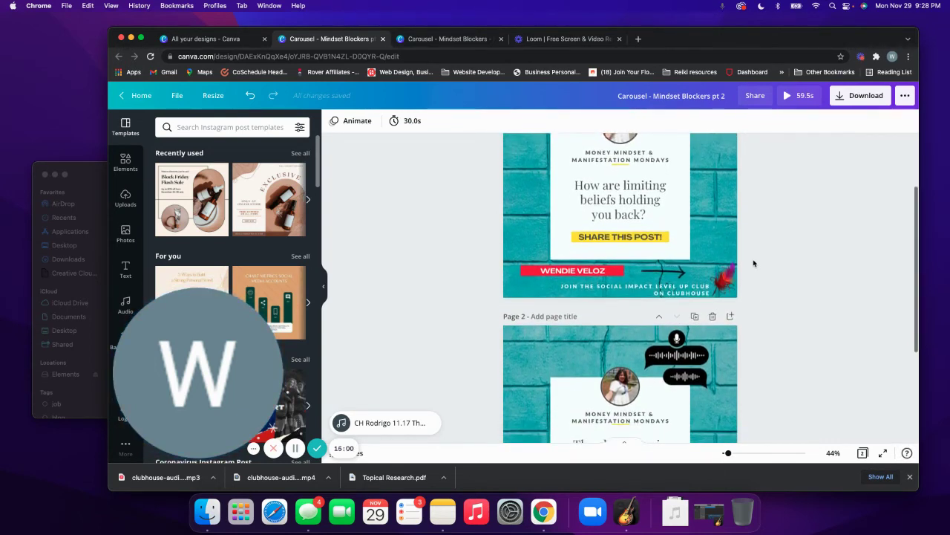
scroll(753, 263, down, 1)
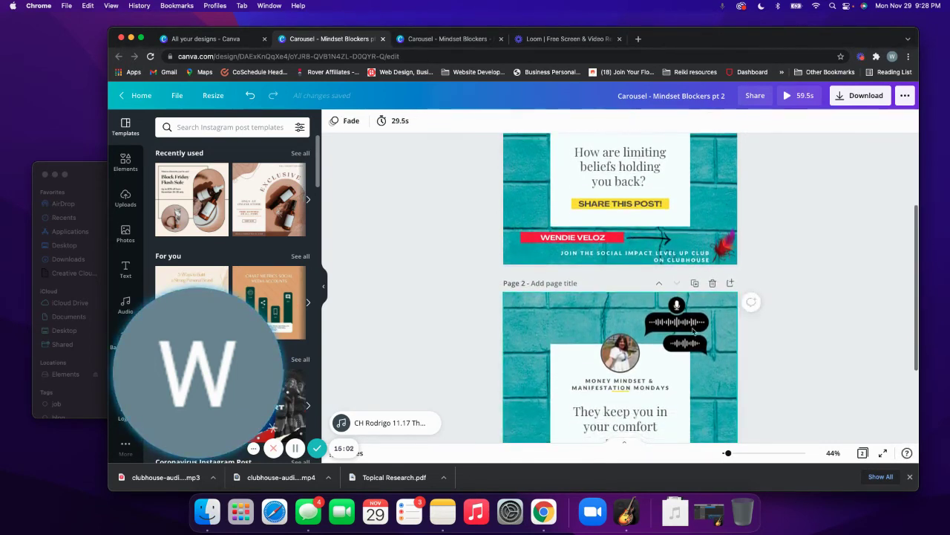
click(445, 39)
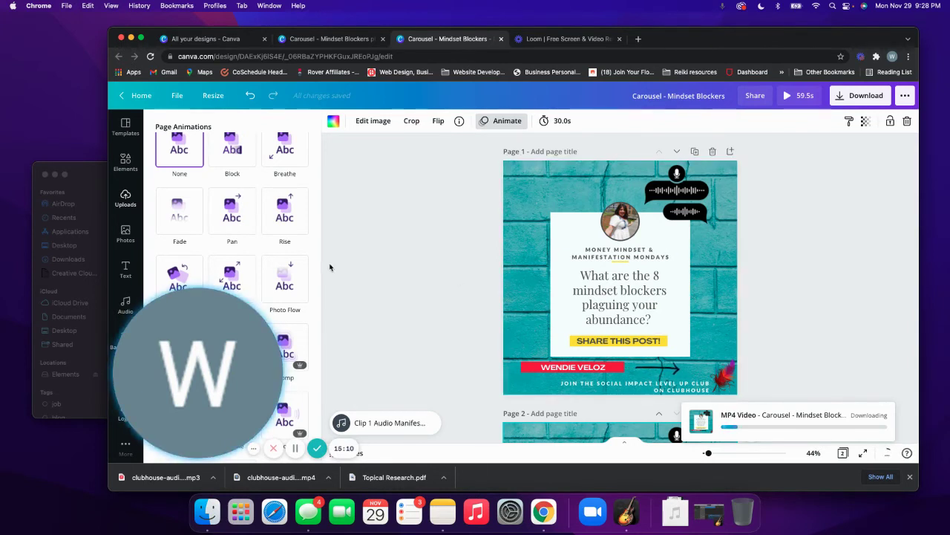
click(179, 211)
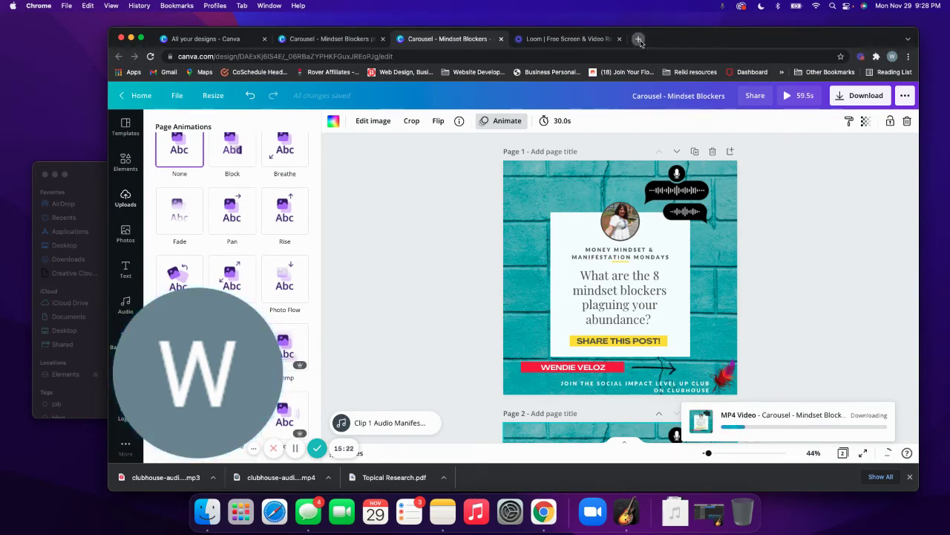
- Search 'creator' in a new Chrome tab and open the Facebook Creator Studio result
key(super+t)
text(creator)
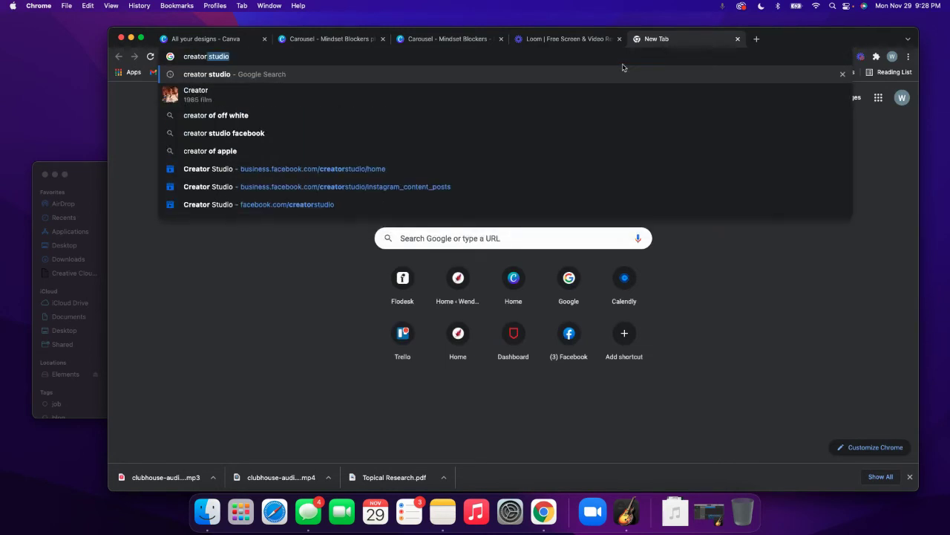
key(Return)
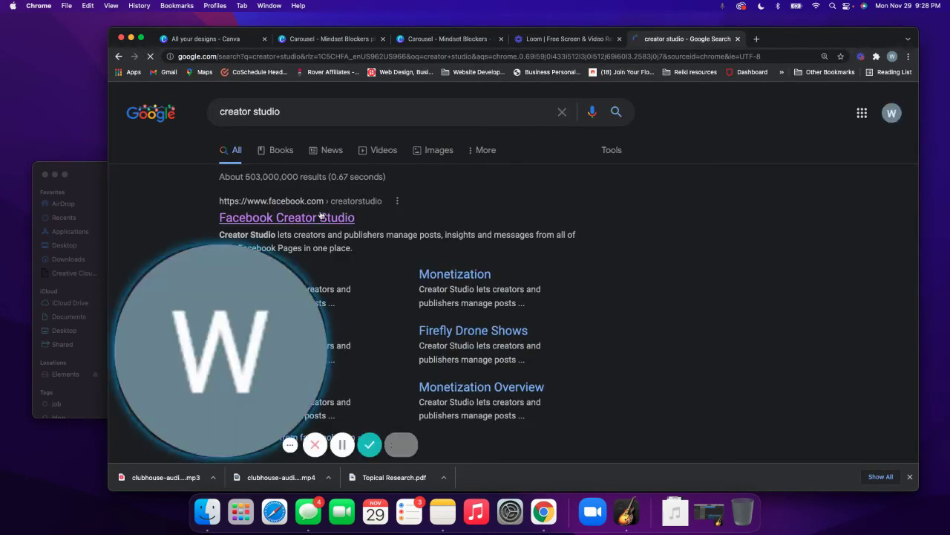
click(320, 216)
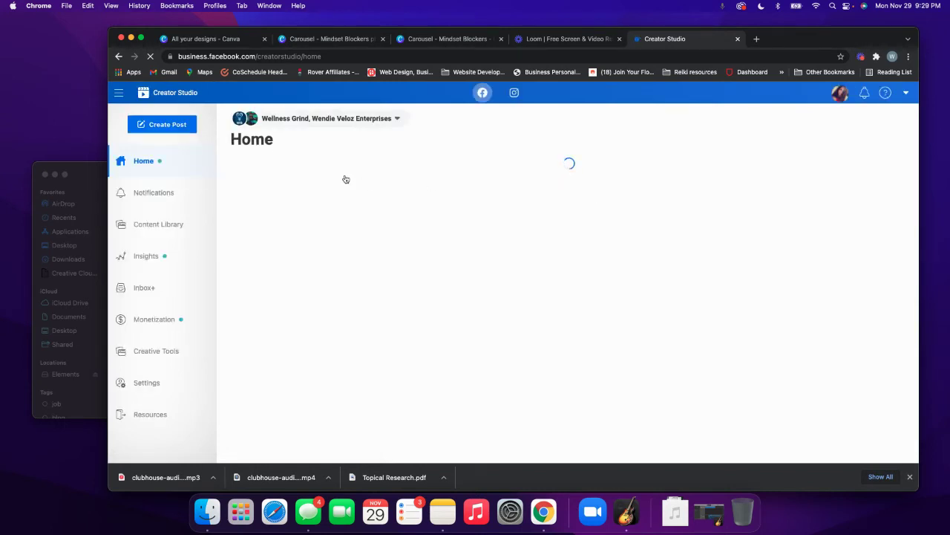
- Switch Creator Studio to Instagram and show posts for only one of the two profiles
click(514, 93)
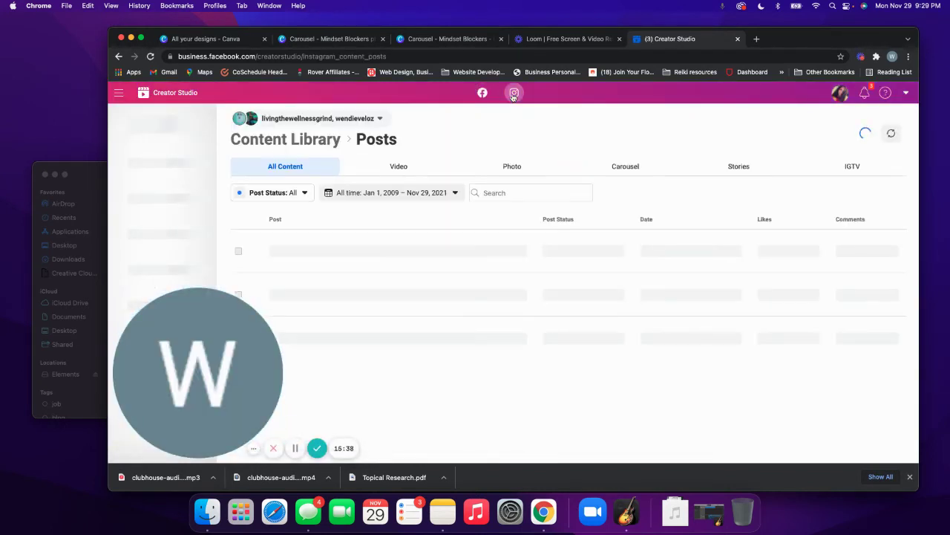
click(320, 118)
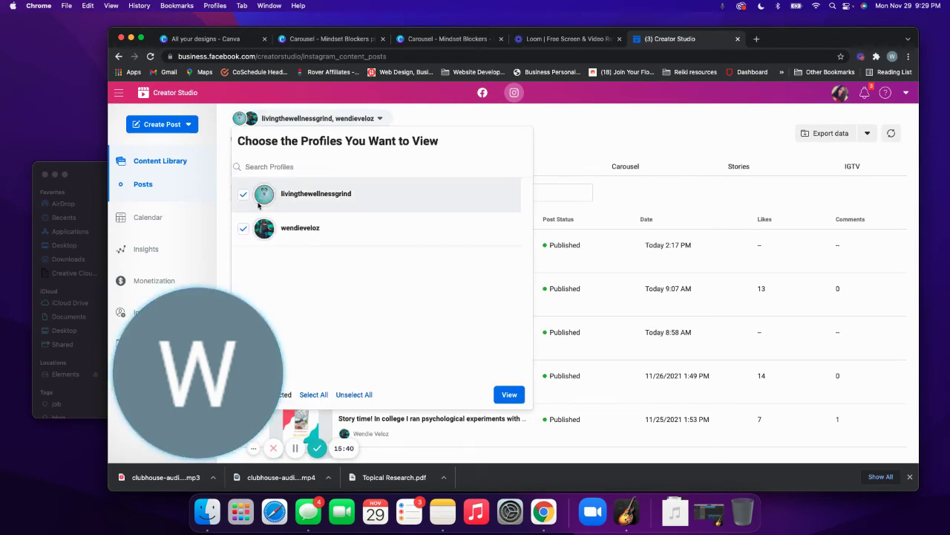
click(244, 195)
click(510, 394)
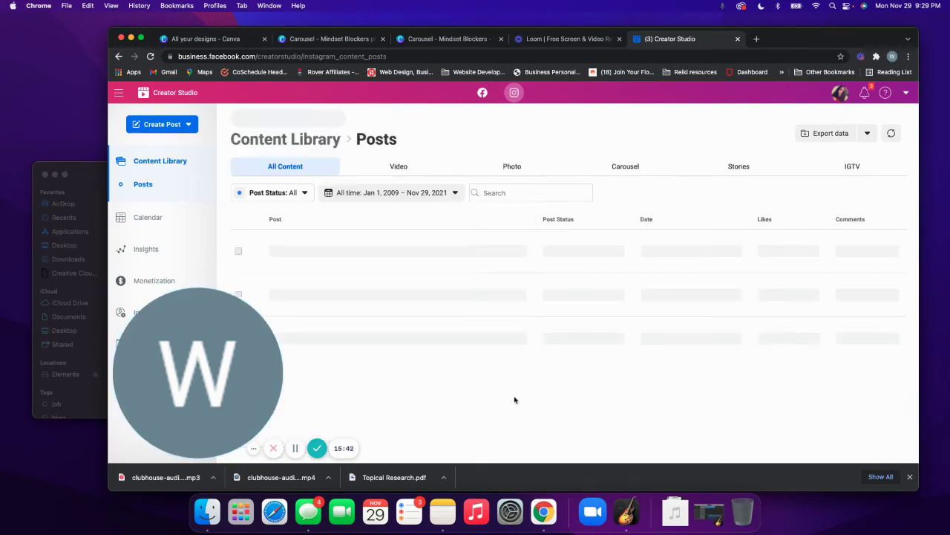
scroll(448, 252, down, 2)
scroll(449, 256, up, 2)
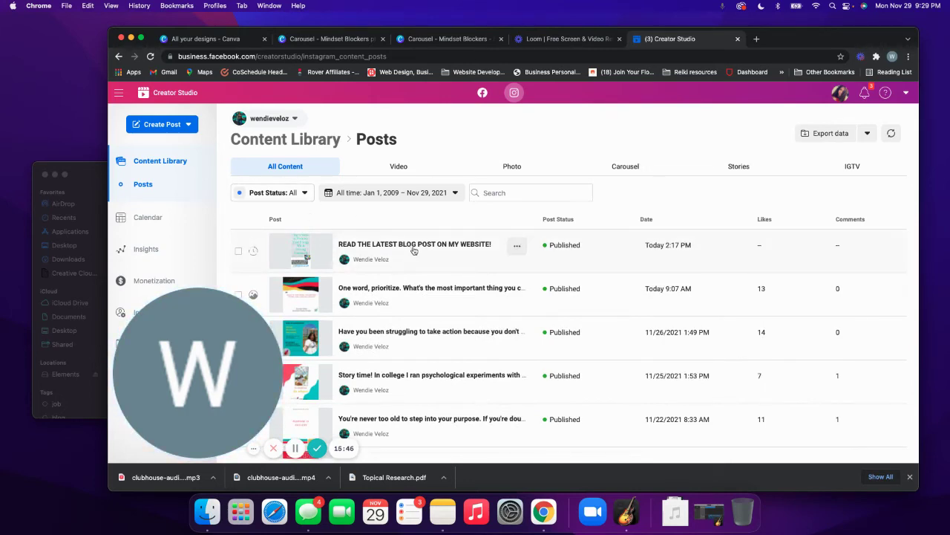
- Start an Instagram Feed post for the chosen account and bring up the add-content choices
click(162, 124)
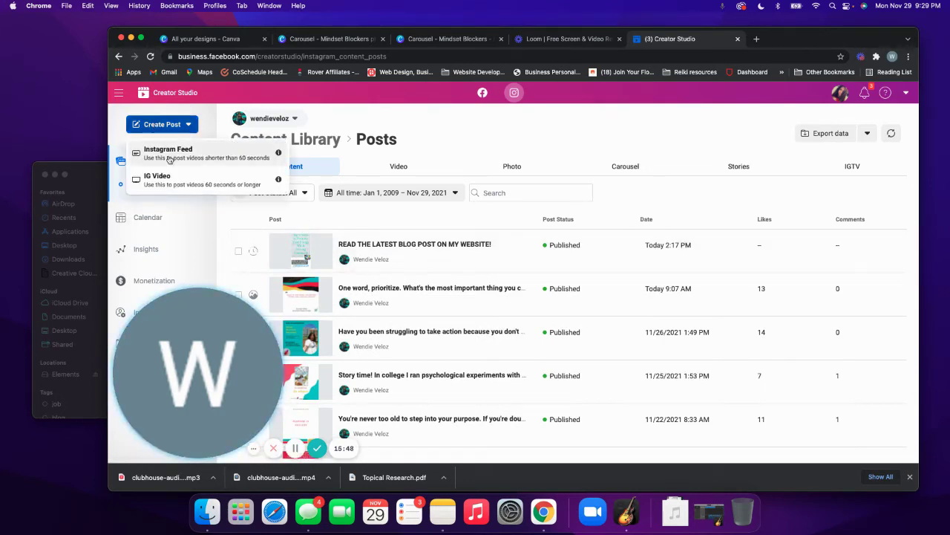
click(167, 152)
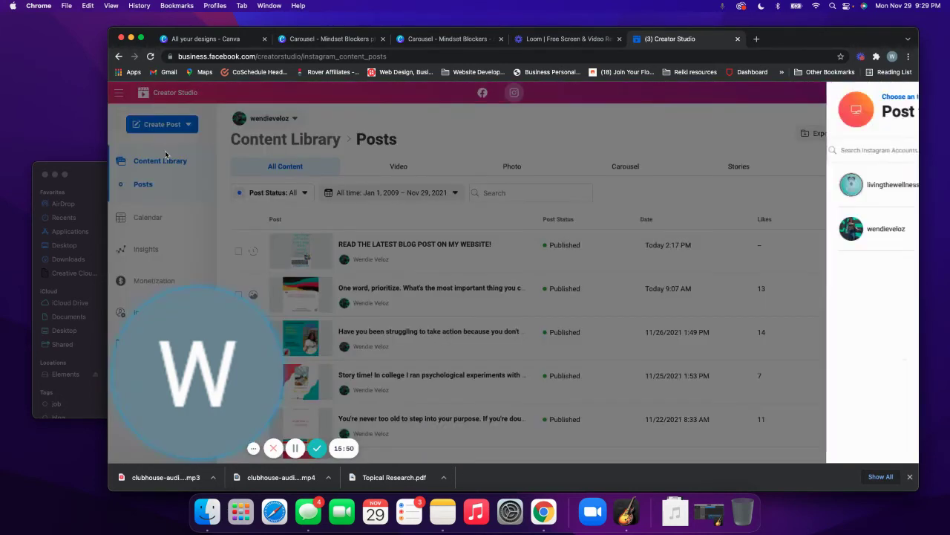
click(748, 234)
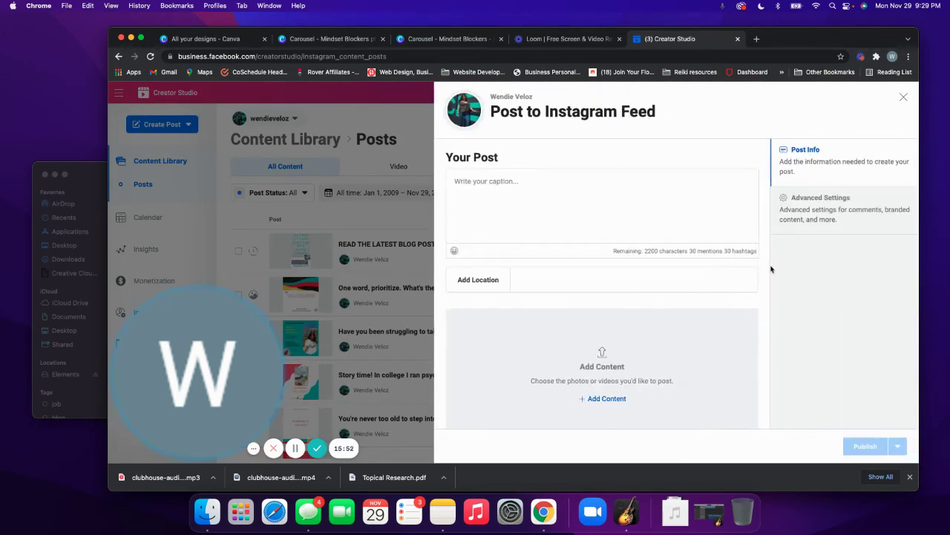
click(624, 399)
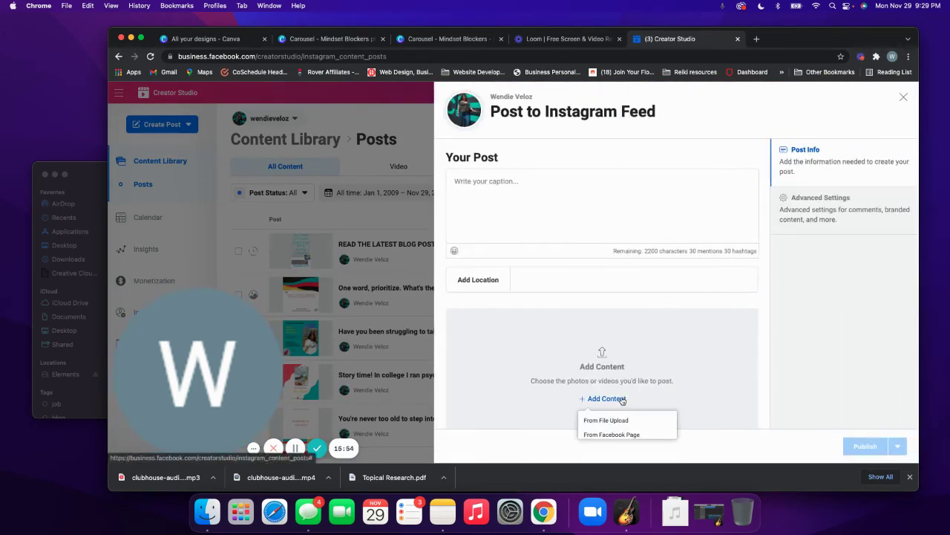
- Attach Carousel - Mindset Blockers.mp4 from the Downloads folder to the post
click(619, 421)
click(300, 139)
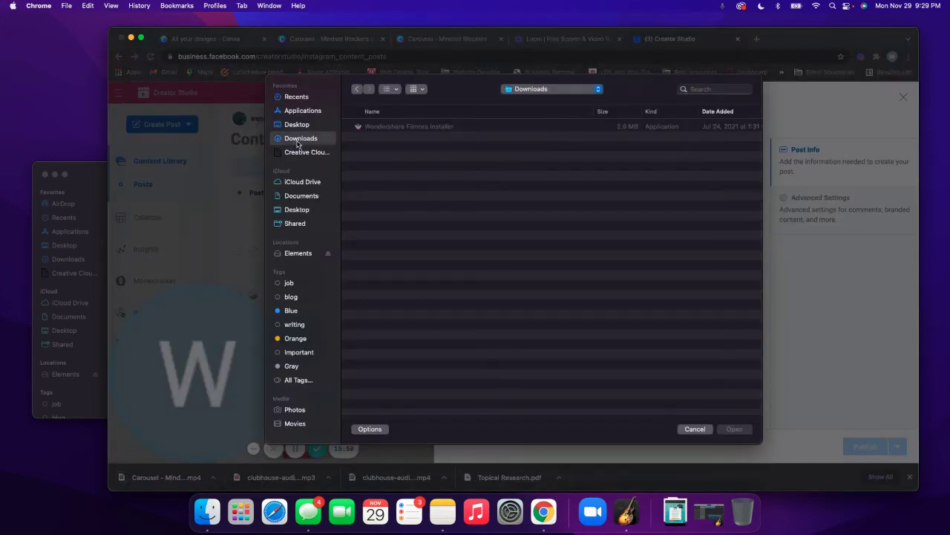
click(379, 127)
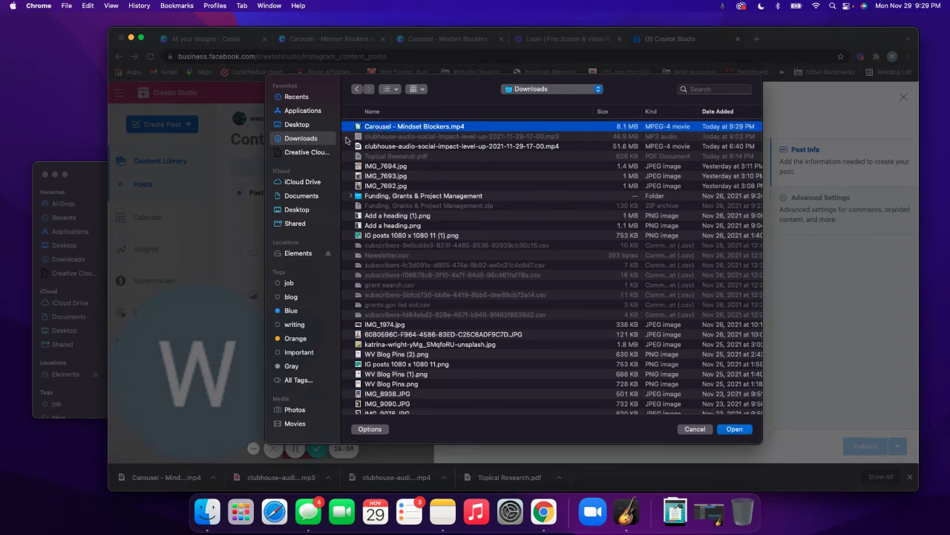
super+click(389, 149)
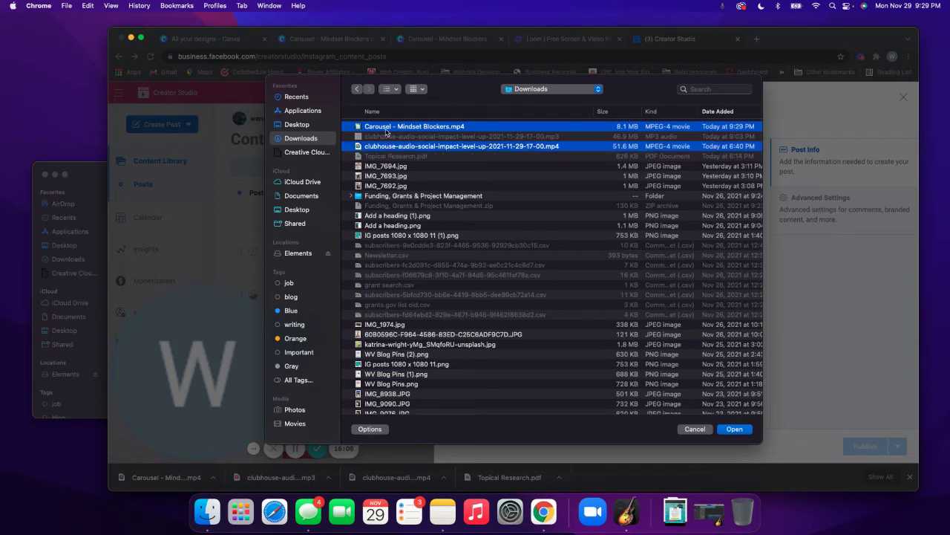
click(387, 133)
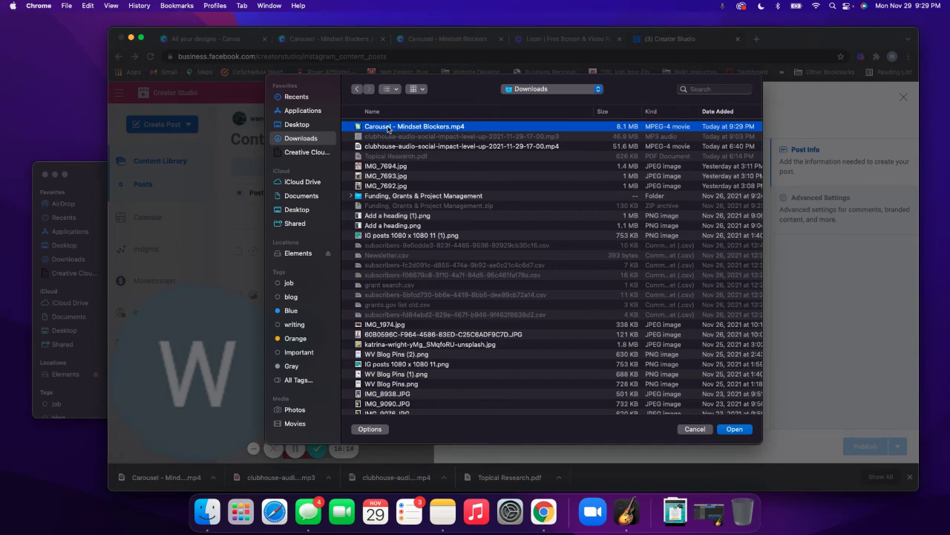
click(737, 429)
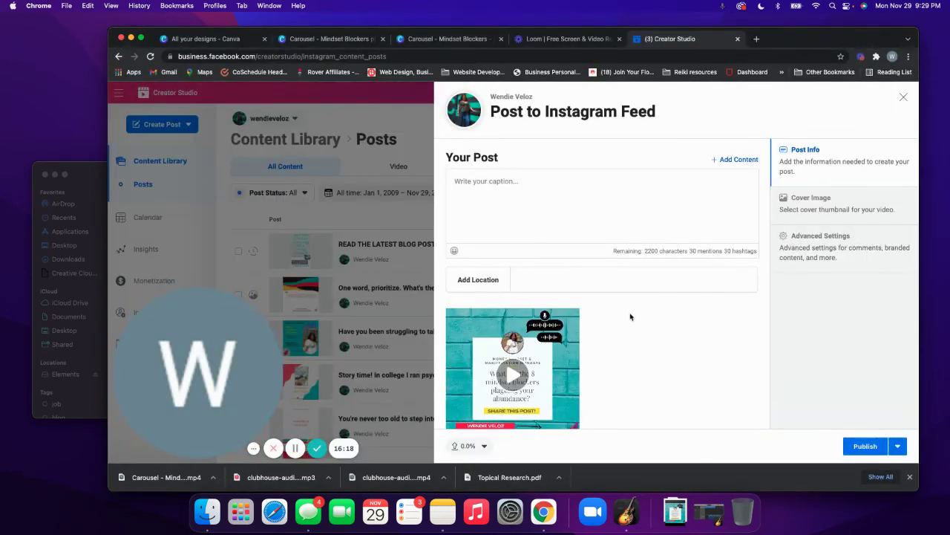
- Preview the uploading carousel video until it reaches 100%, then switch to GarageBand
scroll(630, 317, down, 3)
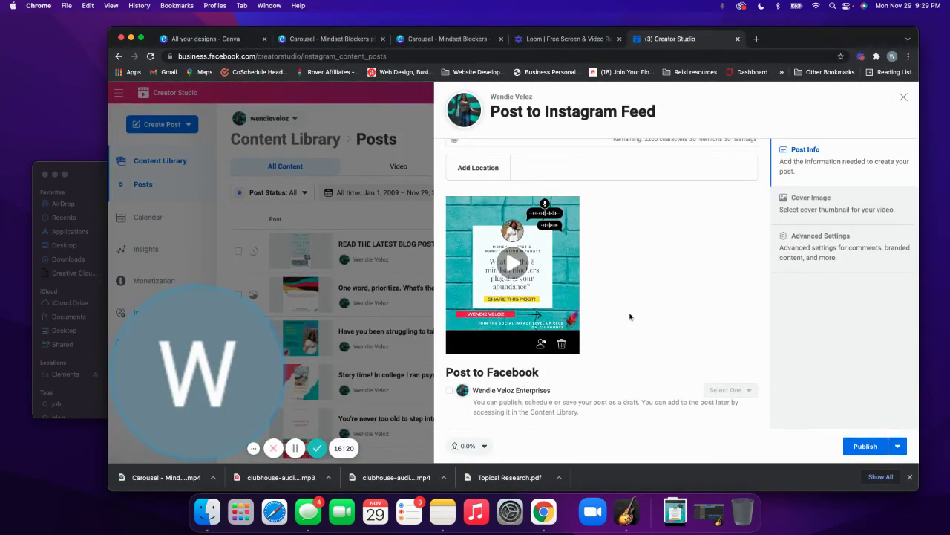
scroll(628, 317, up, 1)
click(497, 302)
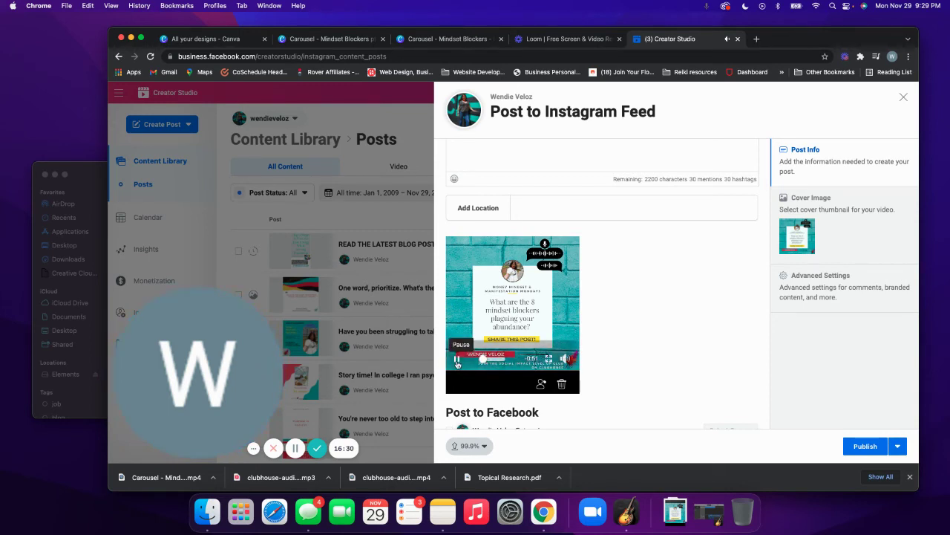
click(457, 359)
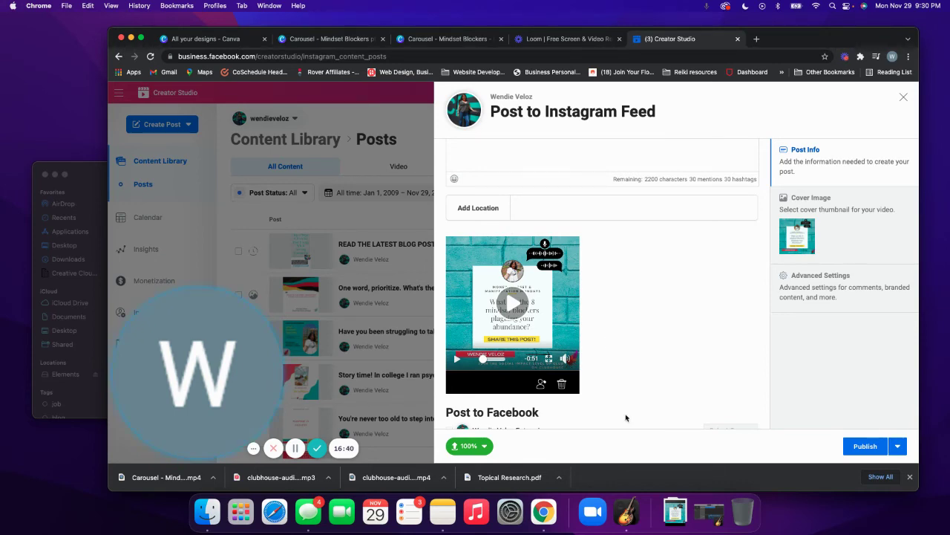
click(626, 511)
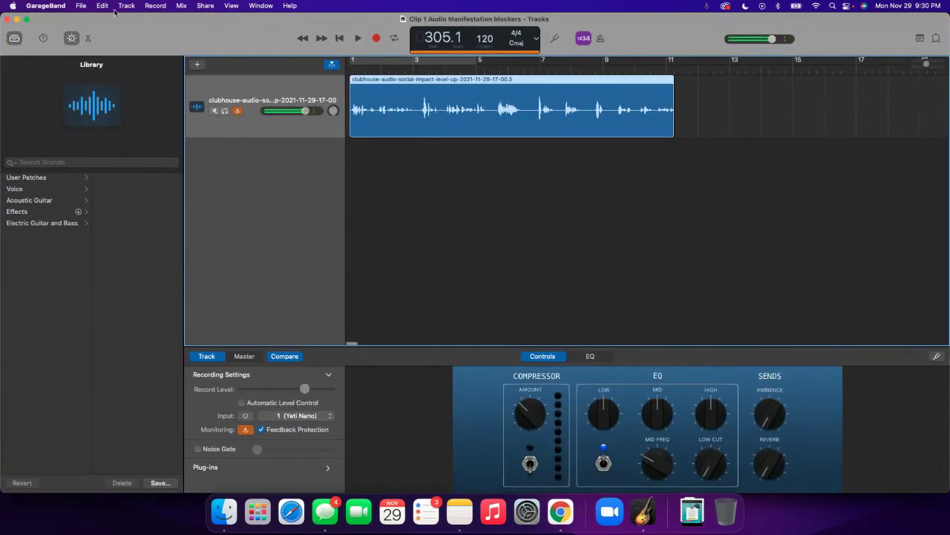
- Delete the clubhouse audio track along with its 00.3 region
click(103, 6)
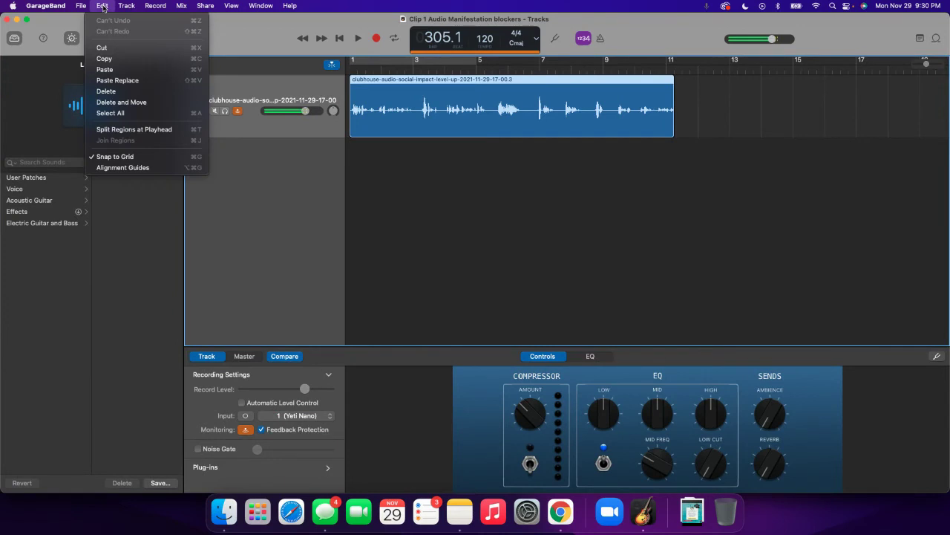
click(436, 164)
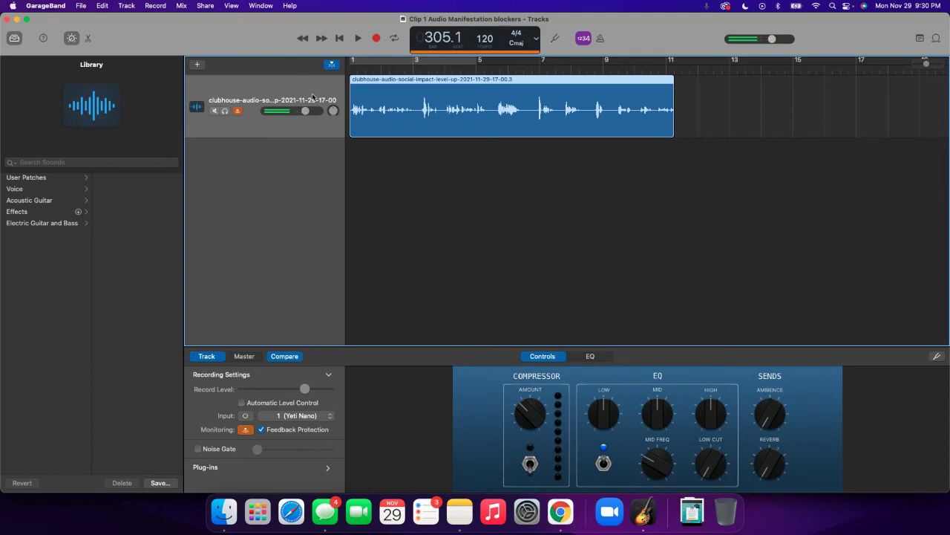
right_click(310, 93)
click(329, 161)
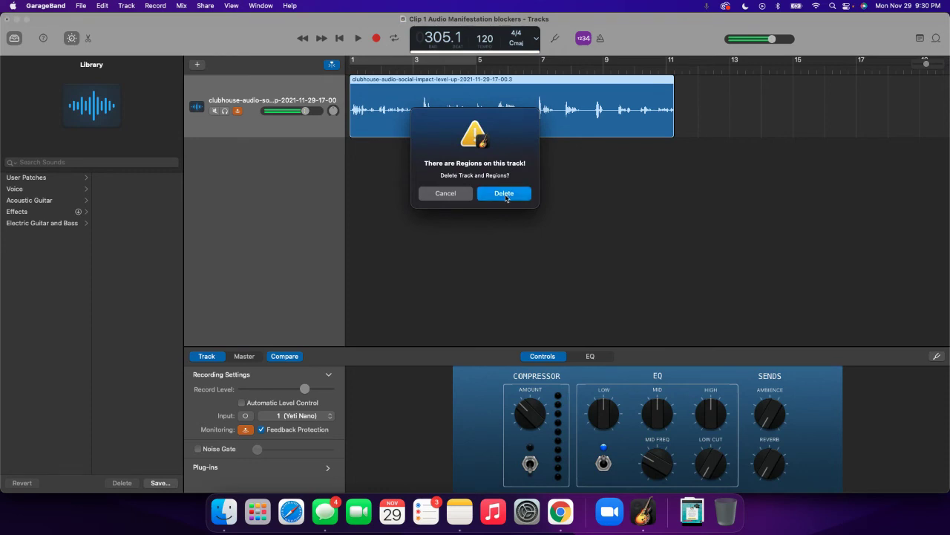
click(506, 196)
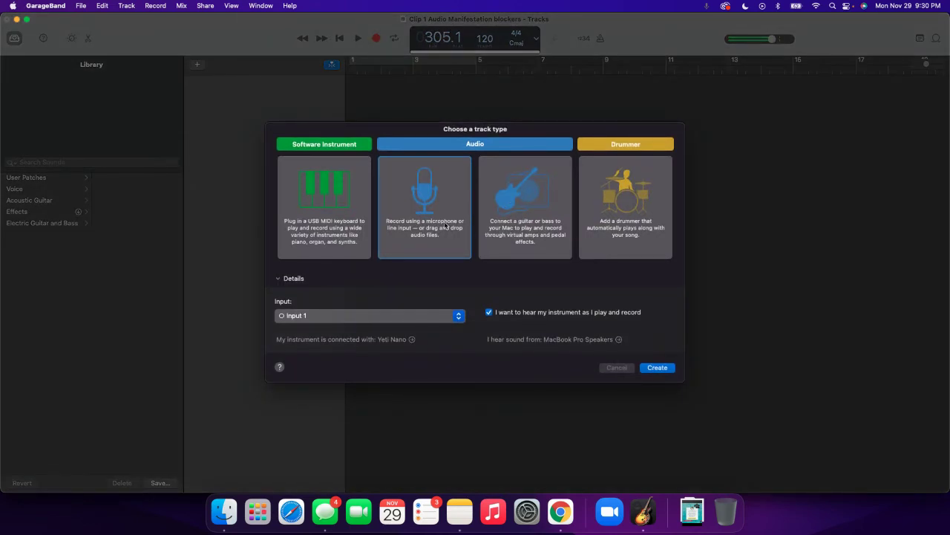
- Add a new audio track and drag the clubhouse recording from Downloads onto it
click(650, 368)
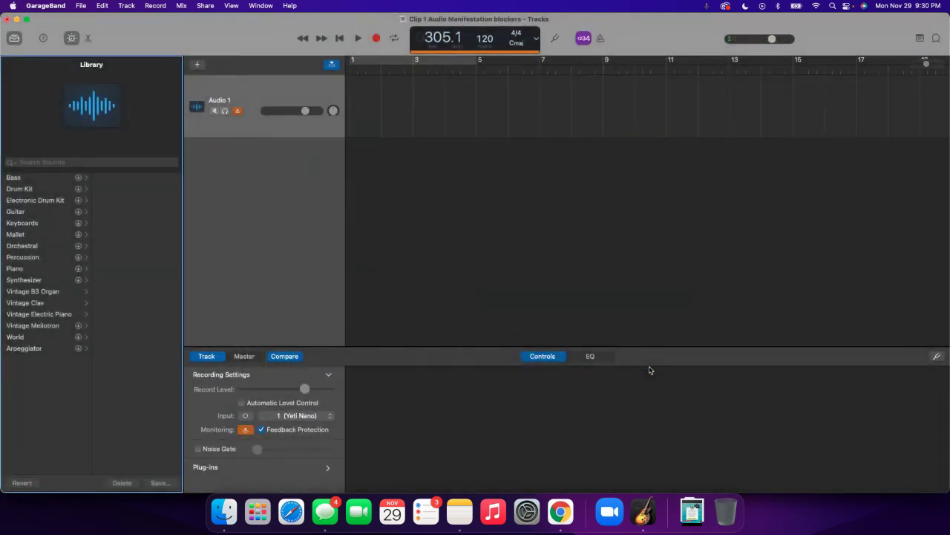
click(225, 509)
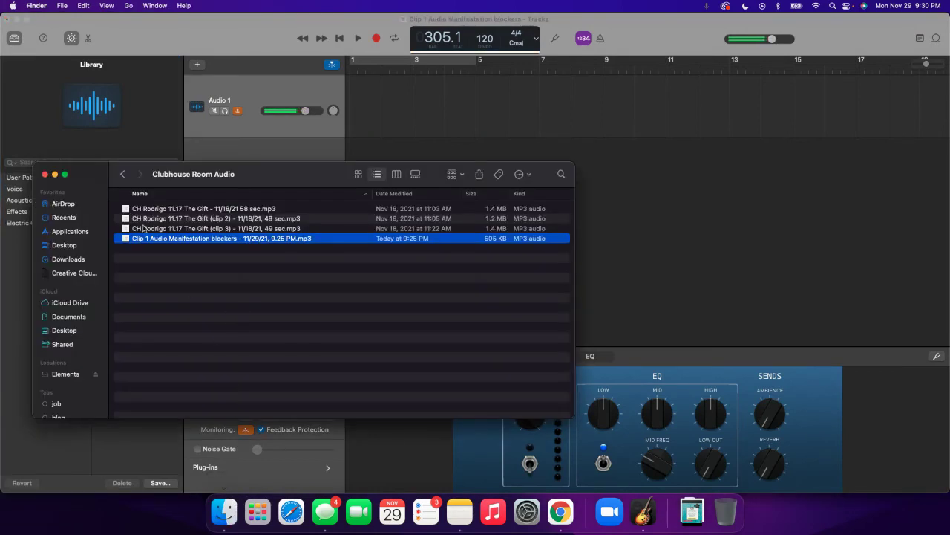
click(69, 259)
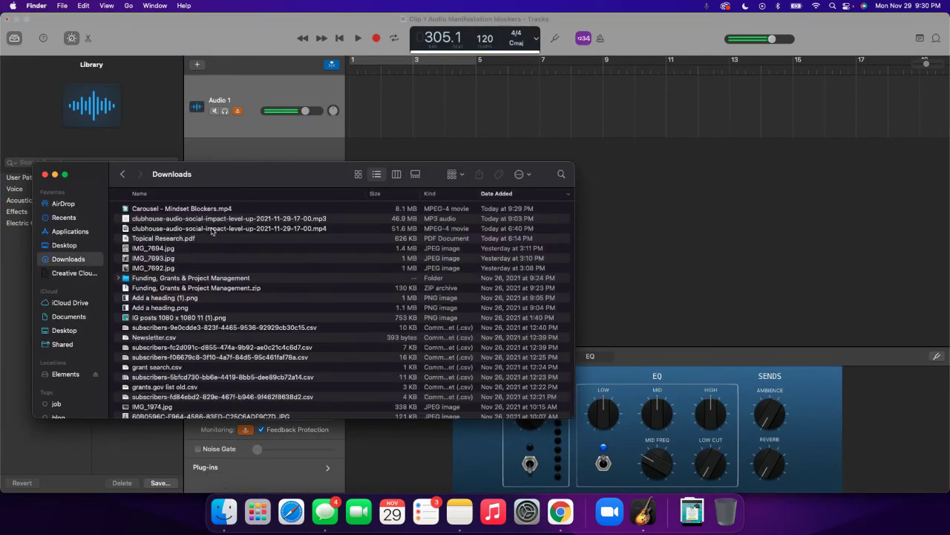
drag(214, 231, 389, 112)
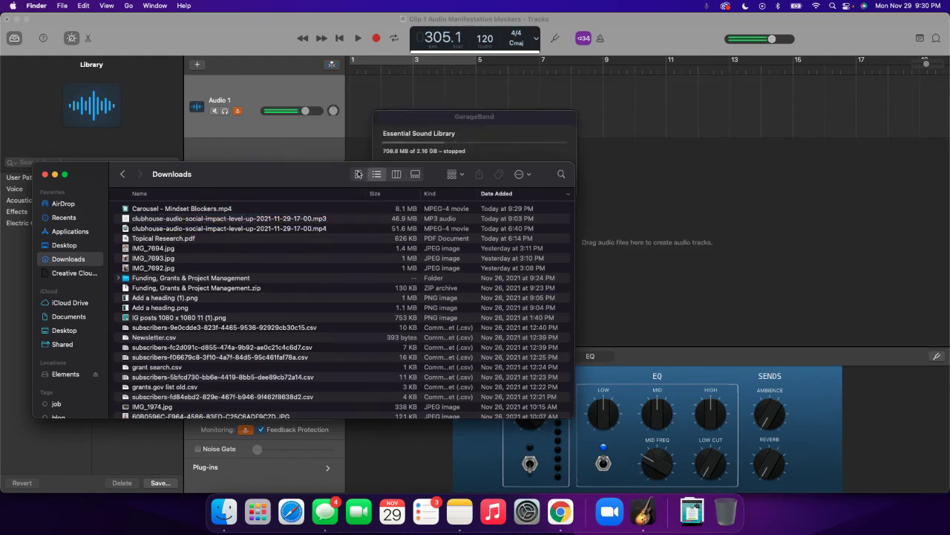
click(416, 103)
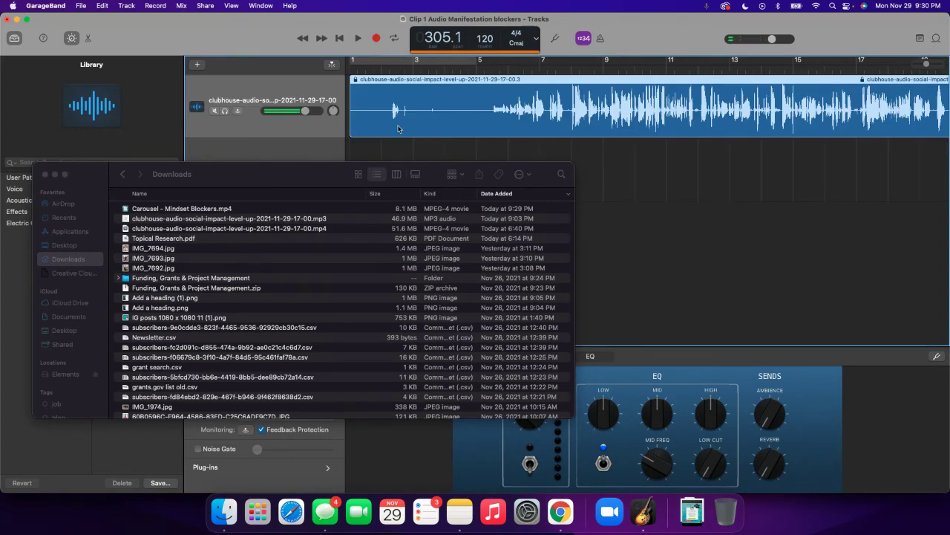
click(580, 160)
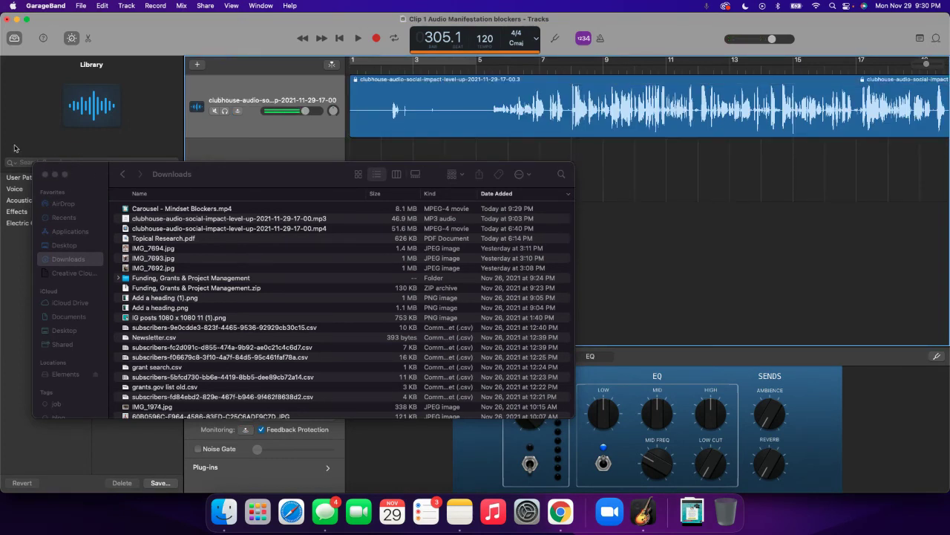
click(55, 173)
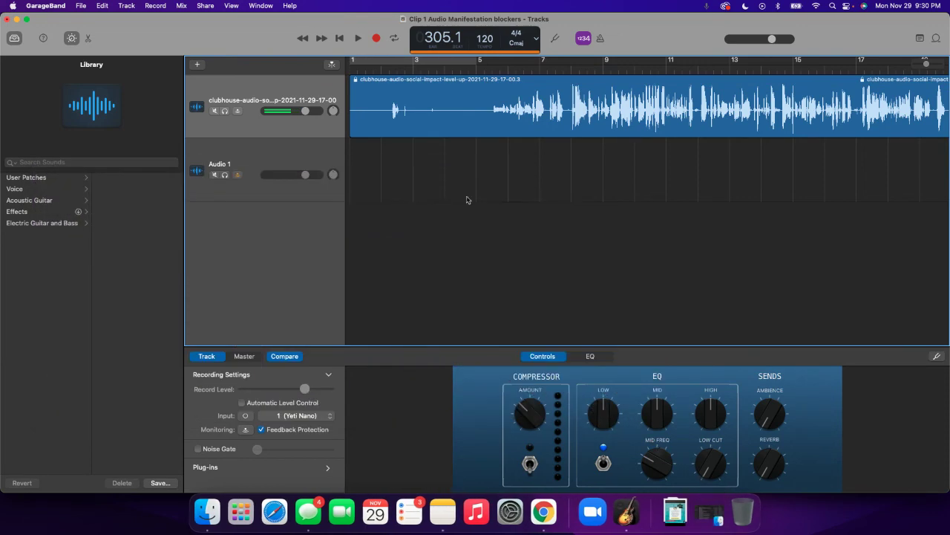
- Move the playhead along the timeline to review the imported clubhouse recording
click(357, 69)
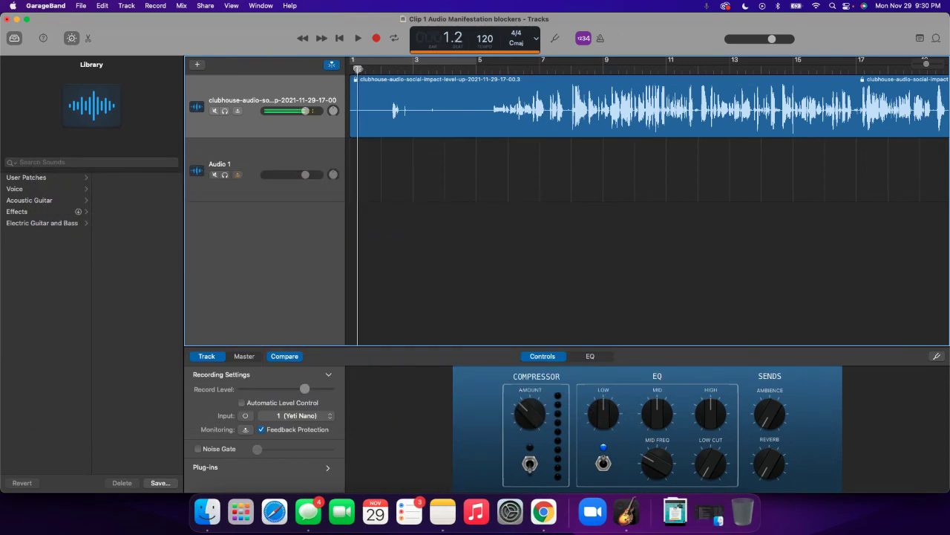
drag(357, 69, 622, 69)
scroll(627, 73, right, 5)
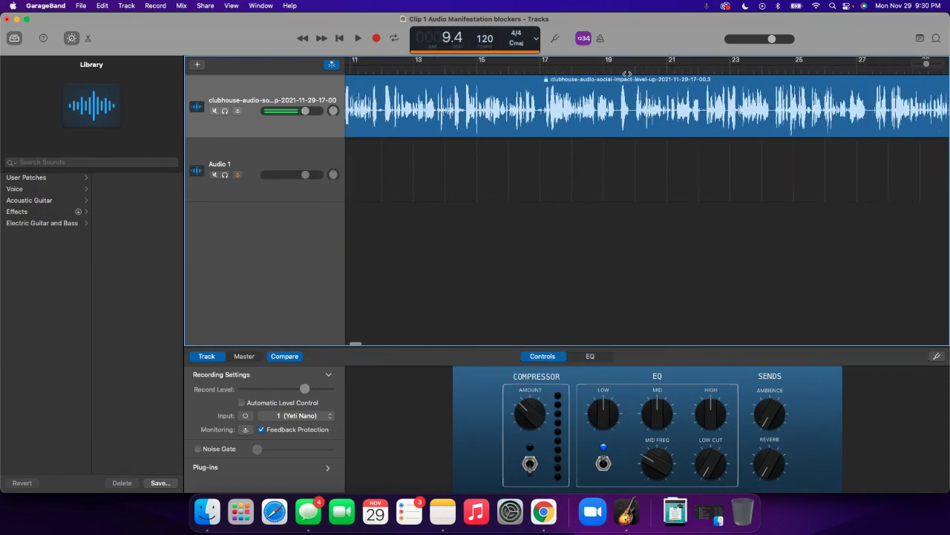
scroll(628, 73, left, 3)
drag(404, 69, 682, 69)
scroll(684, 72, right, 4)
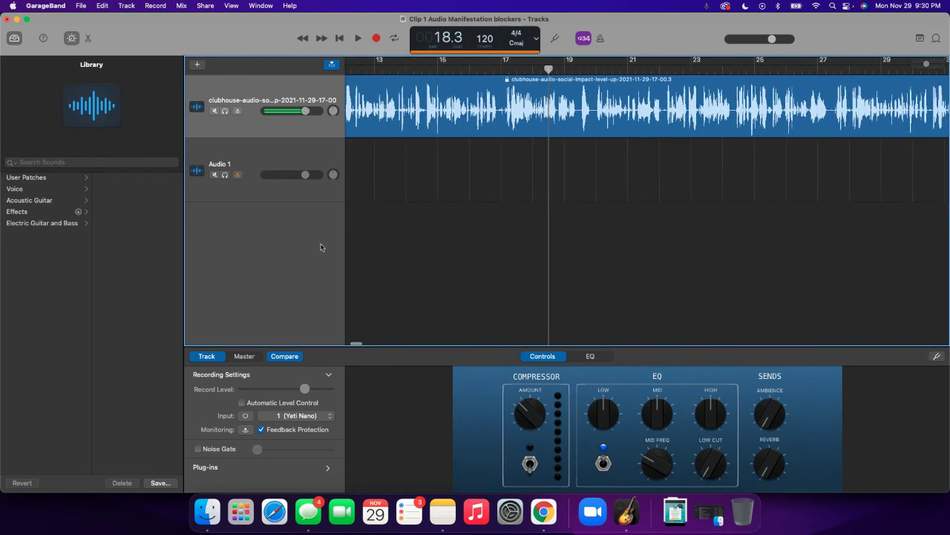
- Switch to Chrome and view the Carousel - Mindset Blockers pt 2 design in Canva
click(543, 511)
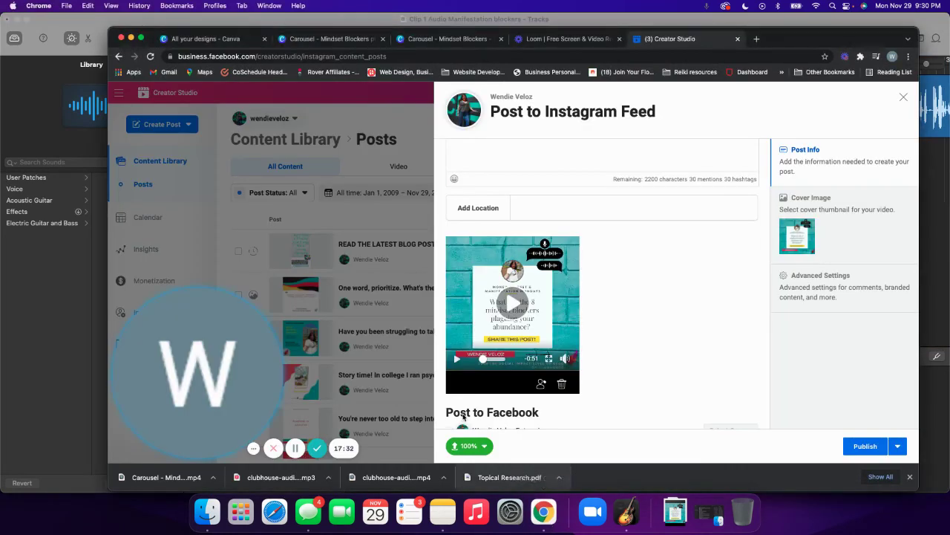
click(318, 42)
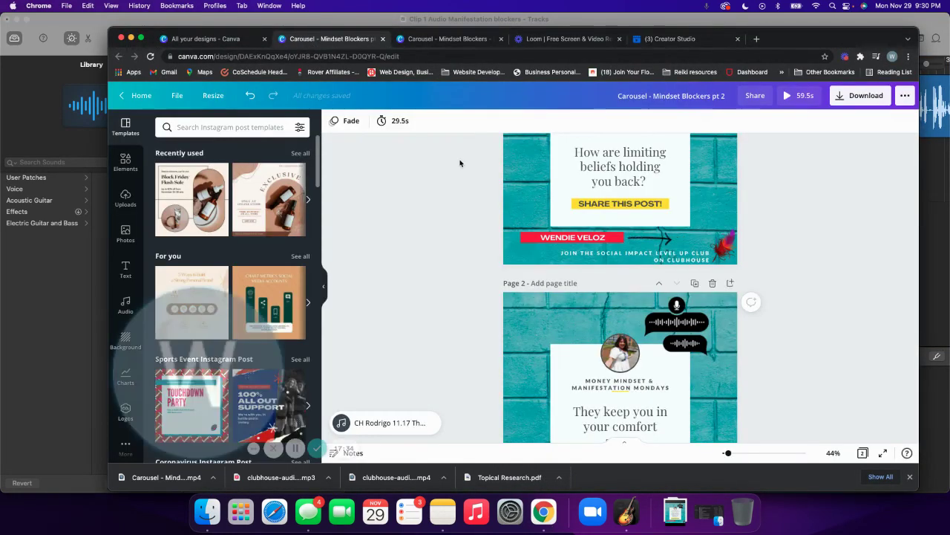
scroll(640, 233, up, 2)
key(super+v)
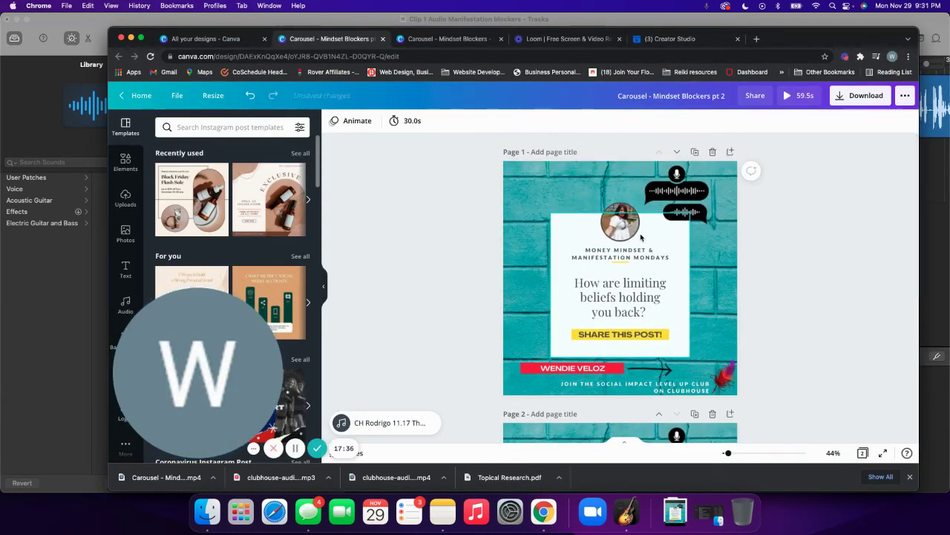
- Close the Instagram feed post draft in Creator Studio, confirming the discard
click(669, 39)
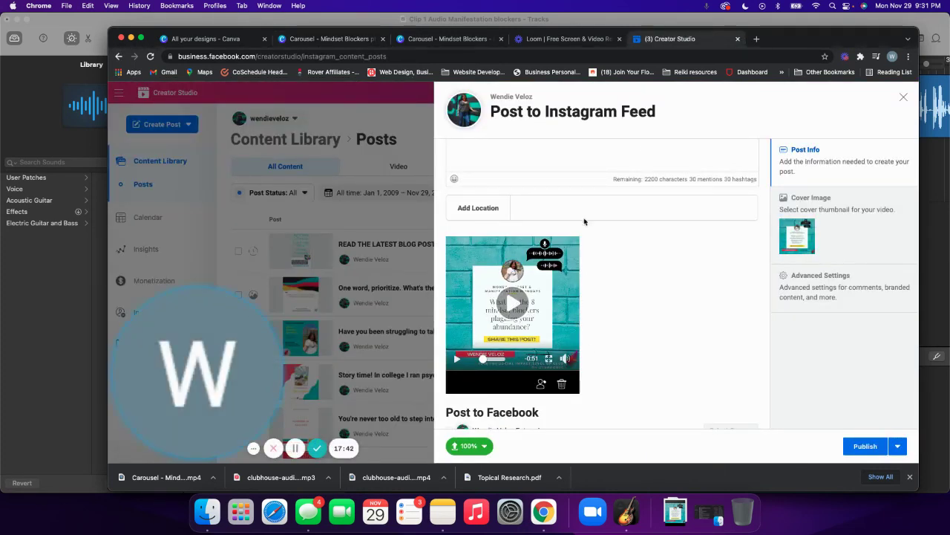
scroll(686, 271, up, 2)
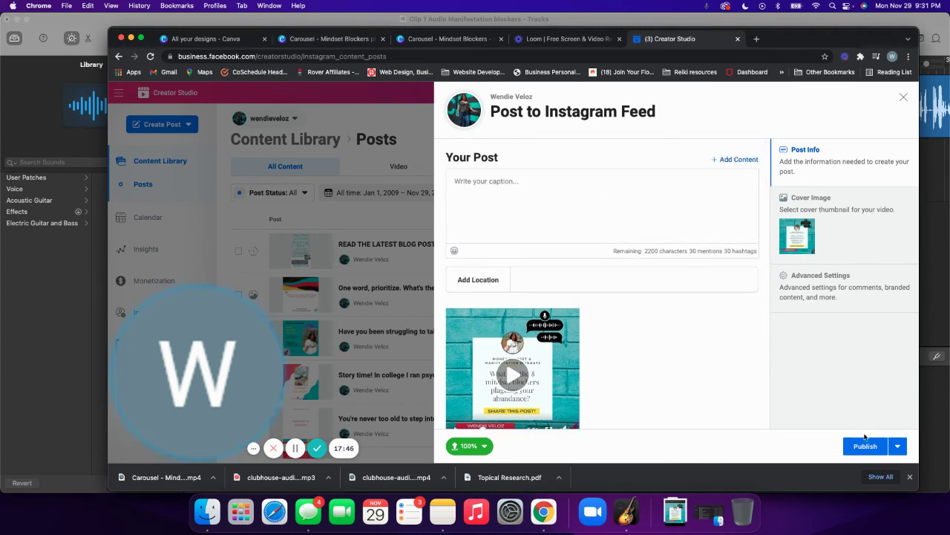
click(901, 98)
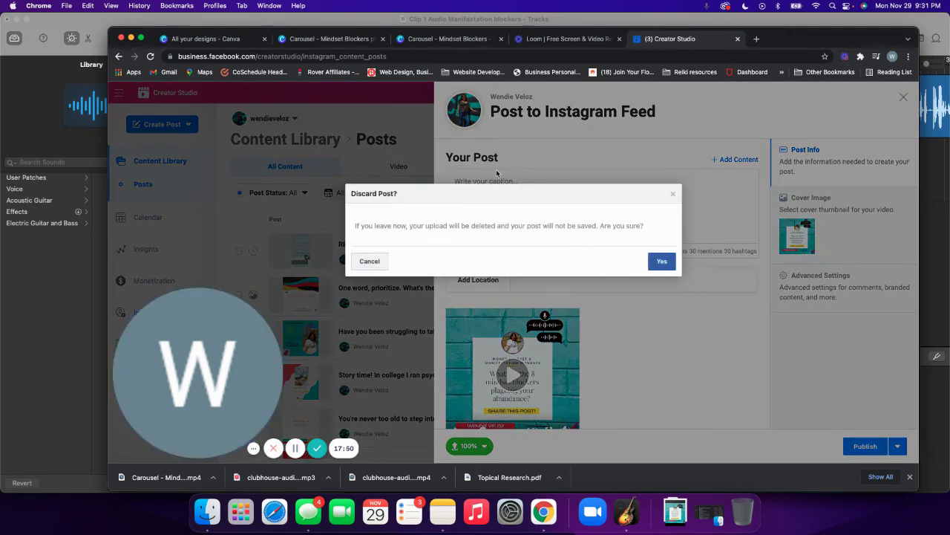
click(662, 260)
- Switch to the Carousel - Mindset Blockers design in Canva
click(431, 39)
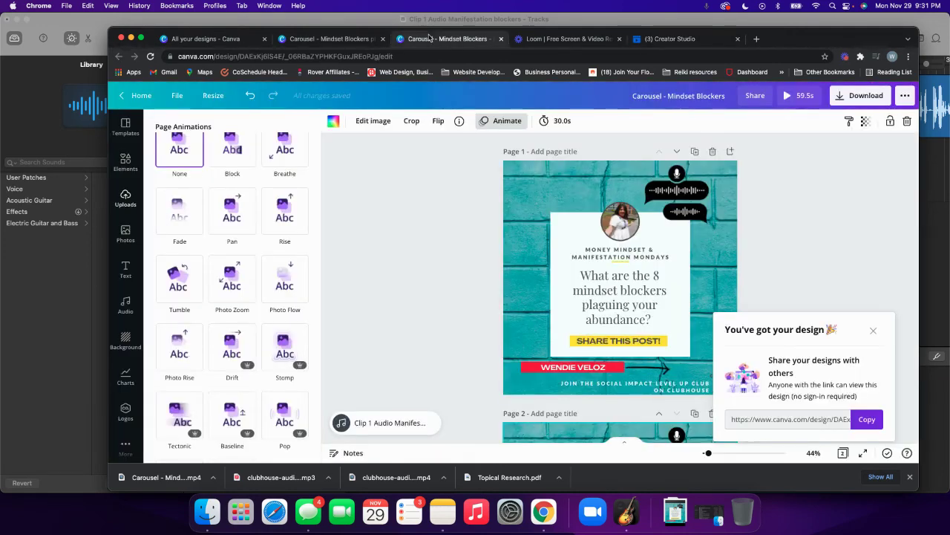